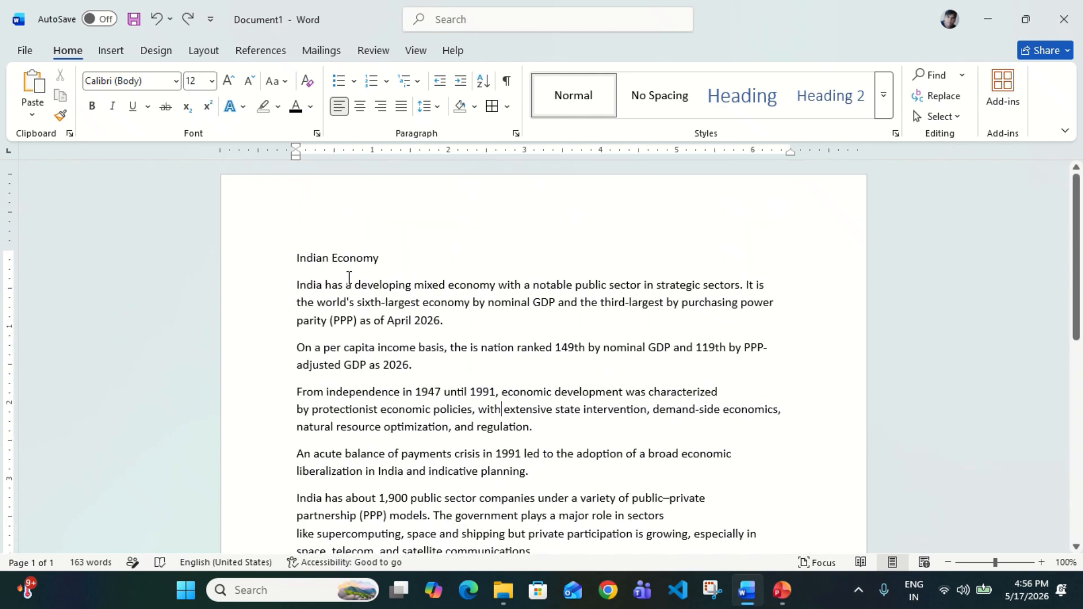
Turn on Show/Hide ¶ so paragraph marks appear throughout the Indian Economy document
scroll(430, 318, down, 1)
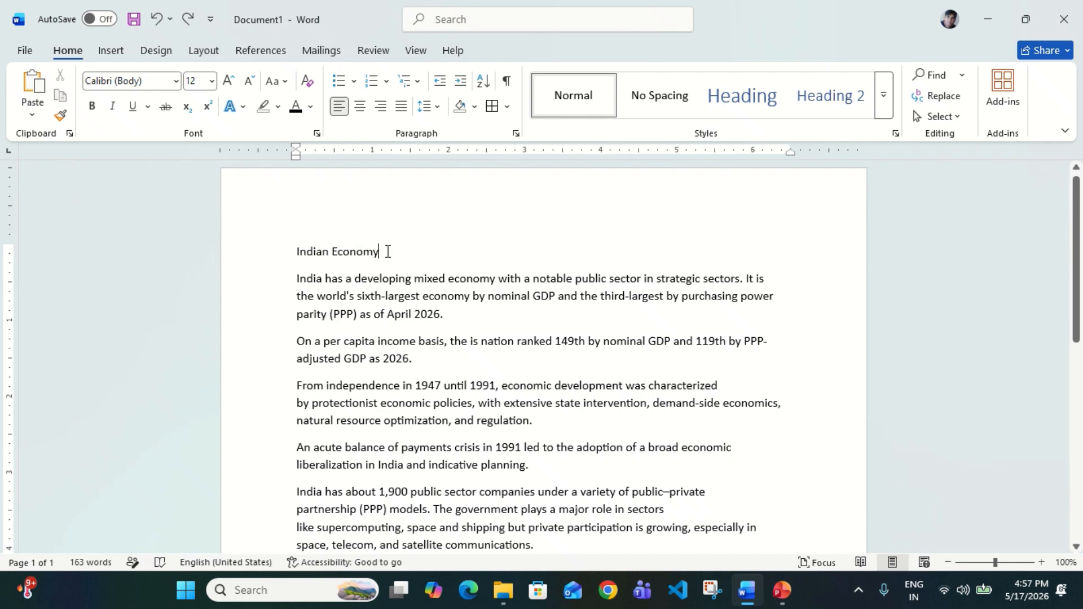
click(349, 252)
scroll(498, 374, down, 1)
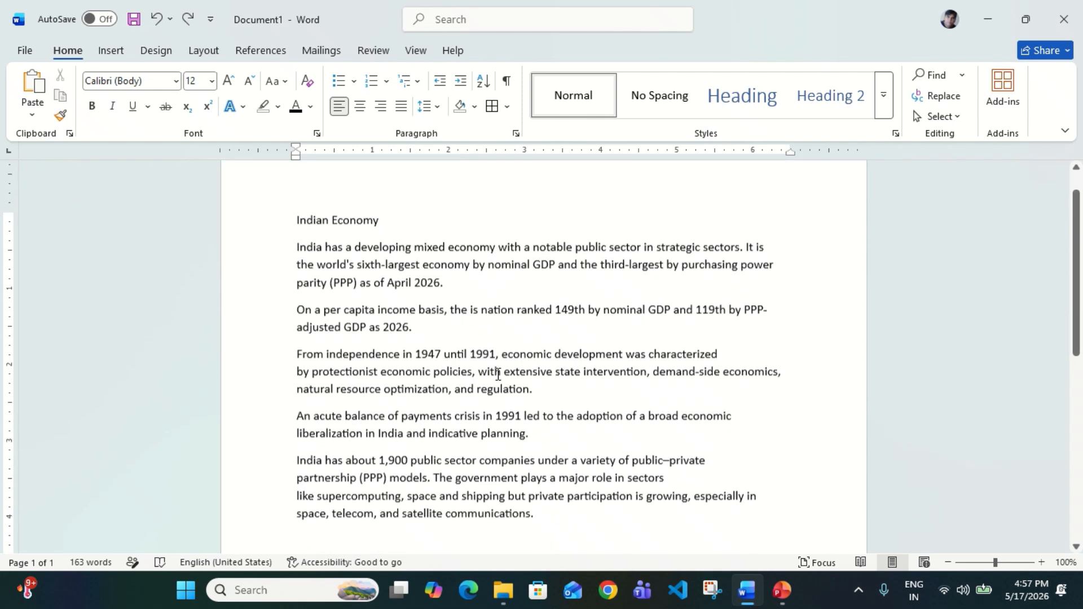
click(506, 82)
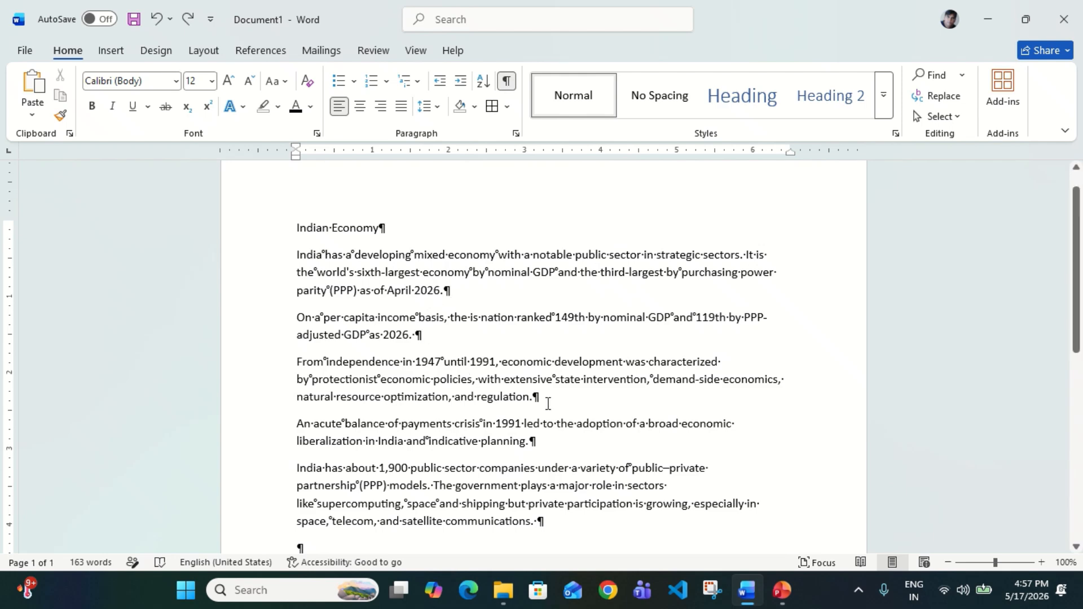
scroll(545, 453, down, 2)
scroll(546, 453, down, 1)
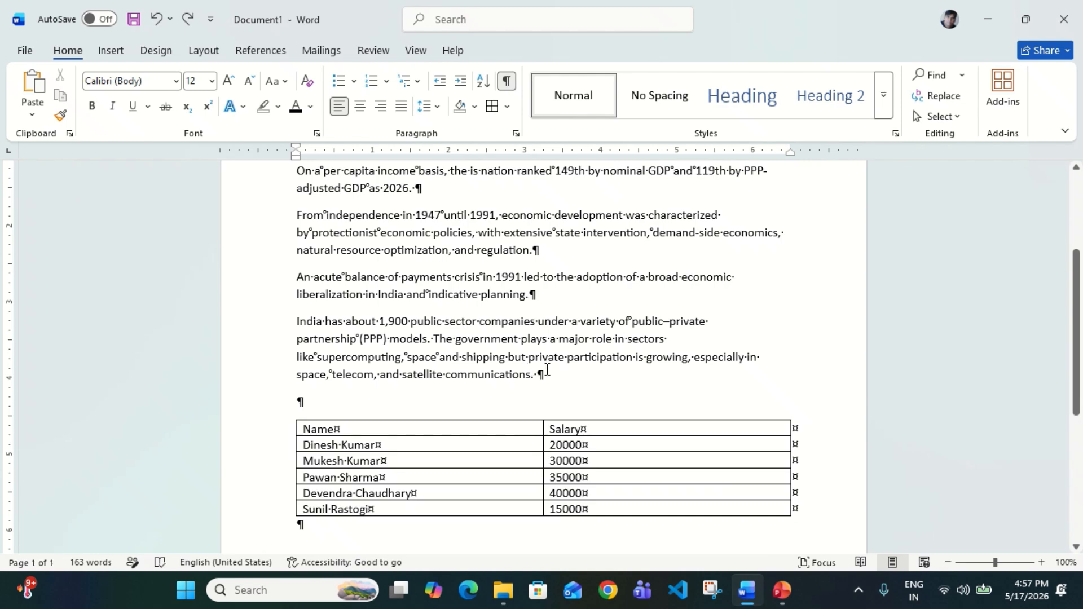
scroll(549, 326, up, 1)
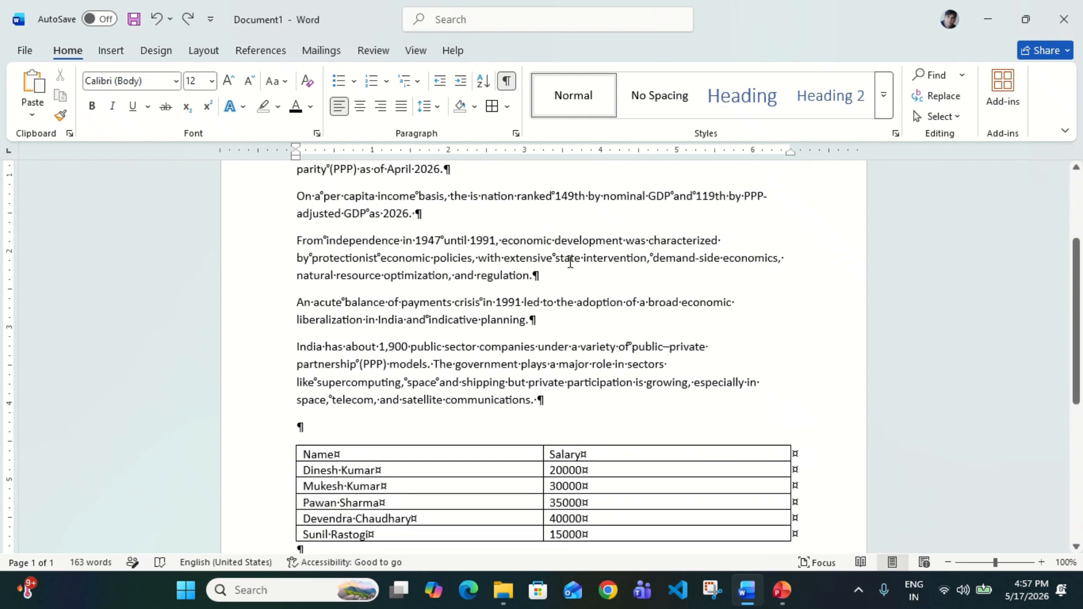
scroll(570, 261, up, 3)
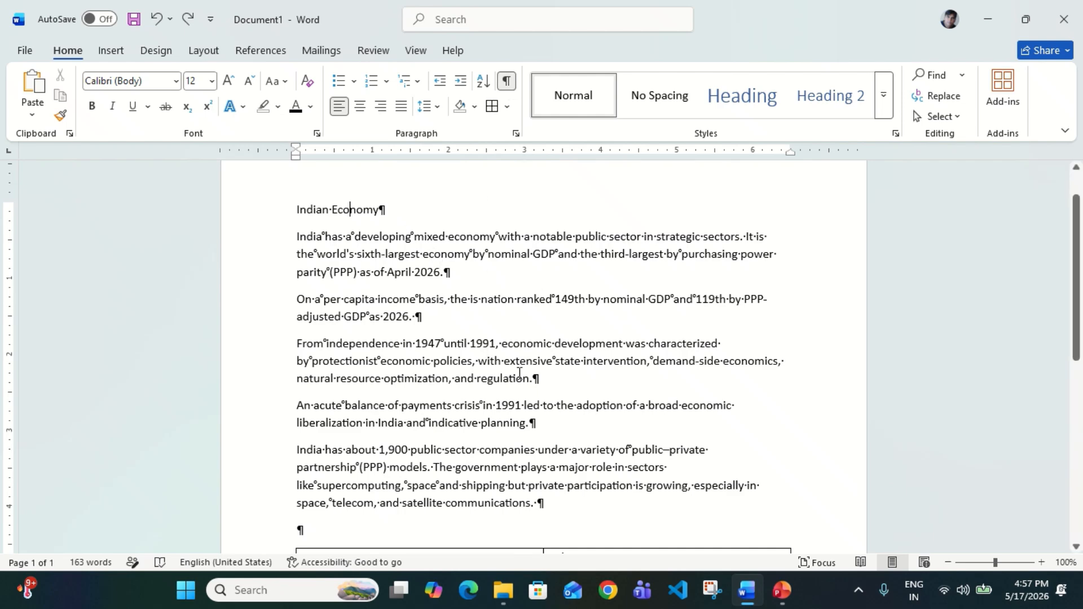
scroll(551, 497, down, 2)
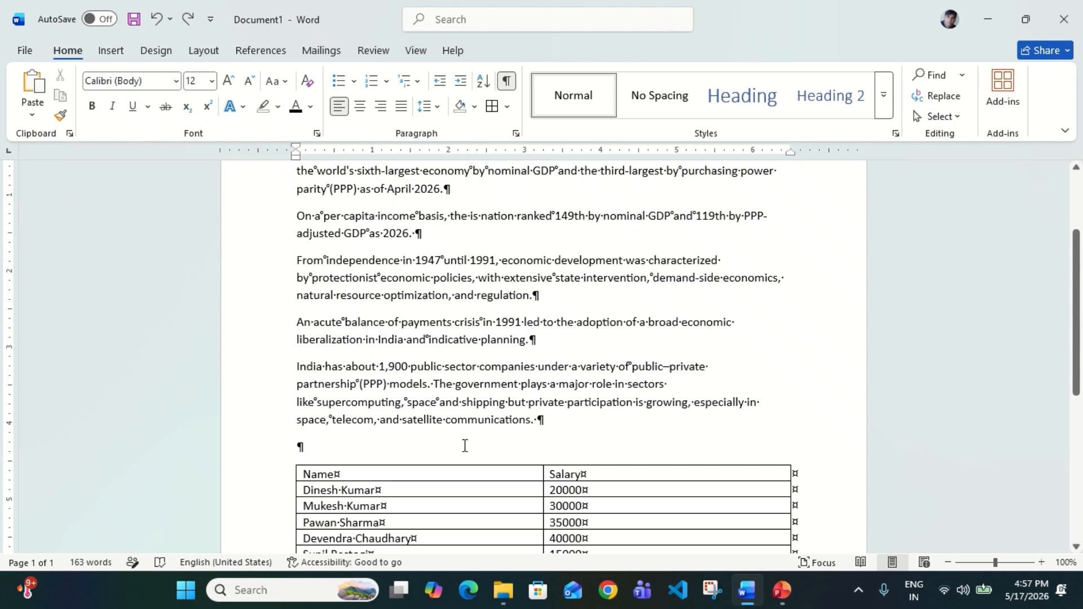
scroll(465, 446, down, 3)
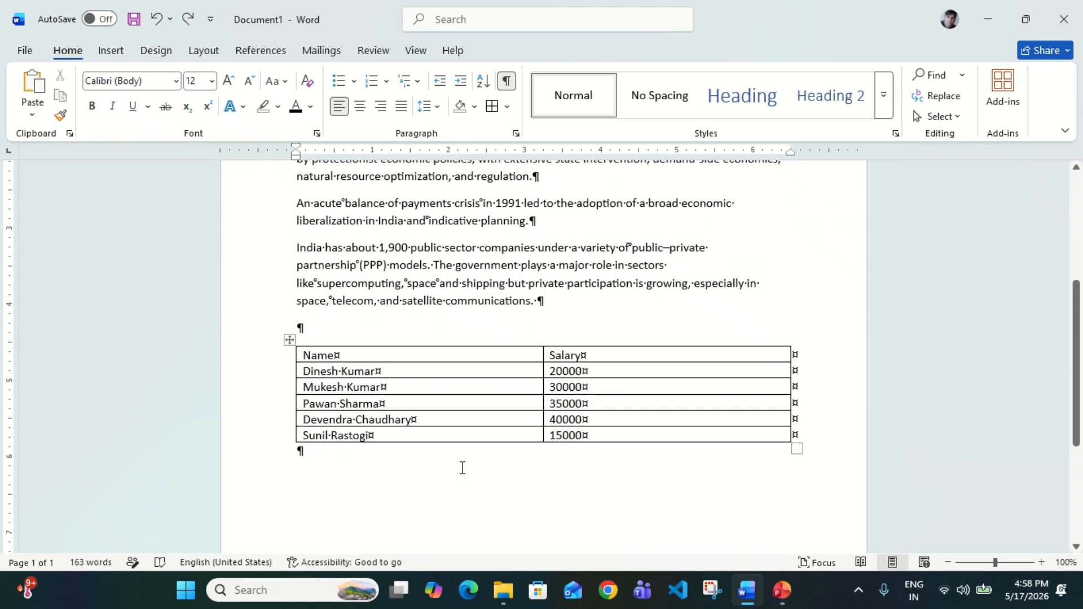
click(339, 453)
scroll(339, 453, up, 6)
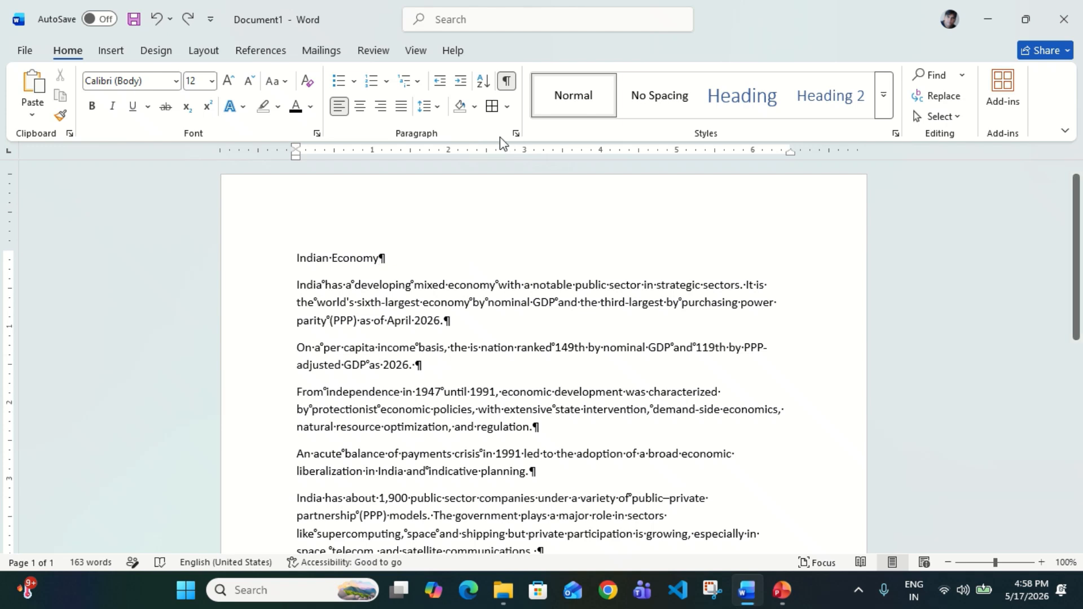
Hide formatting marks and make the first three body paragraphs an arrow-bulleted list
click(507, 83)
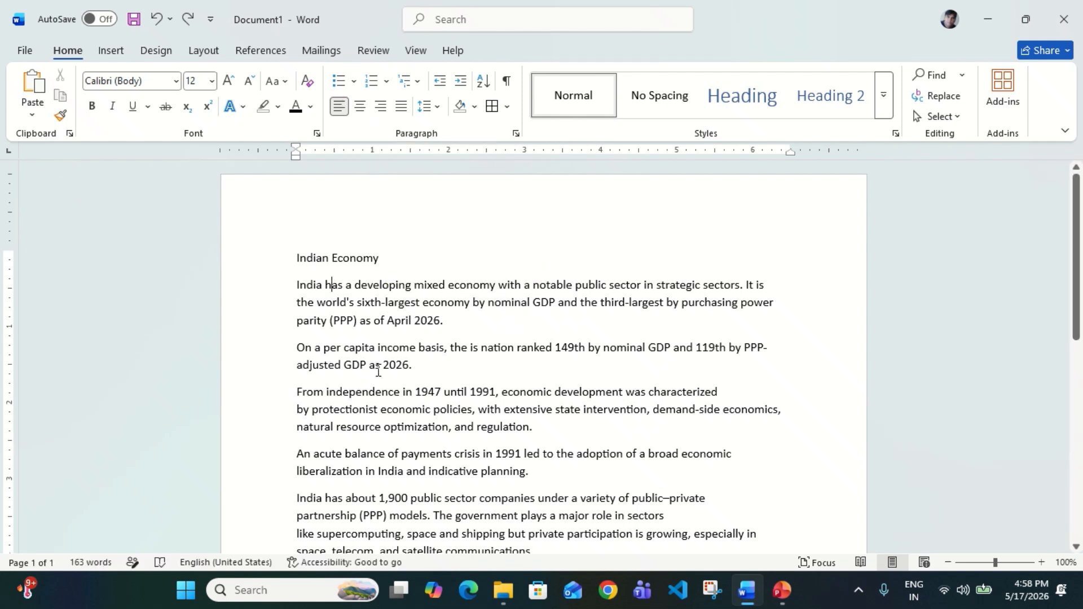
drag(297, 285, 503, 427)
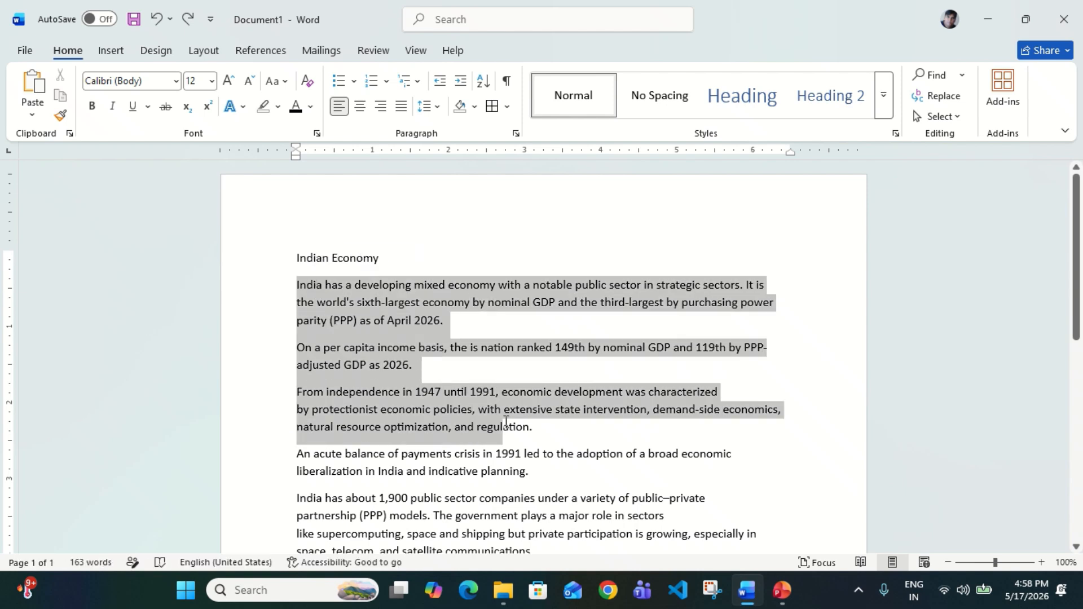
click(340, 81)
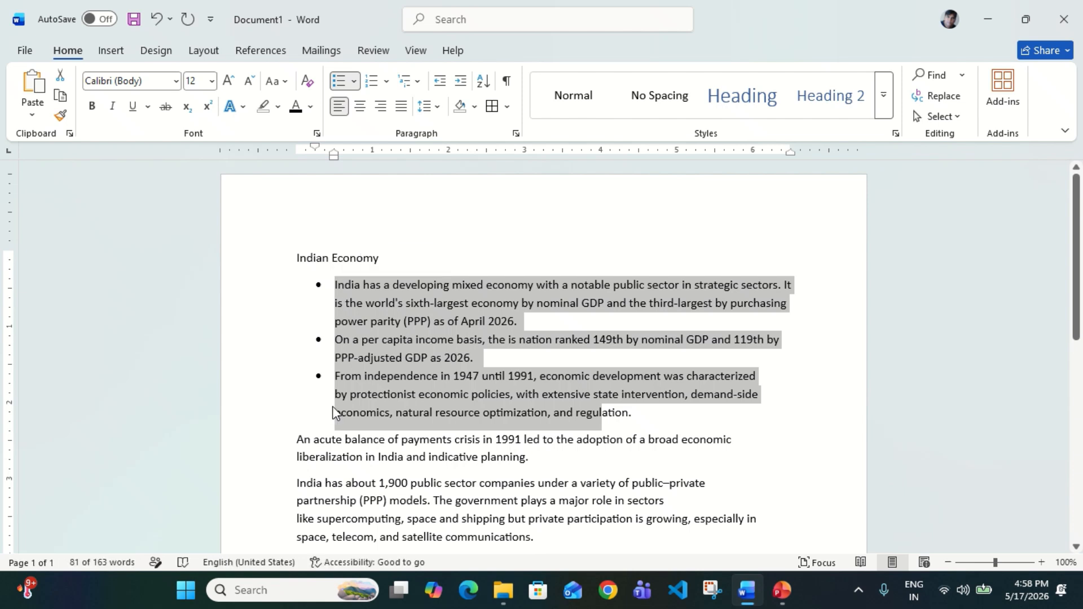
click(354, 80)
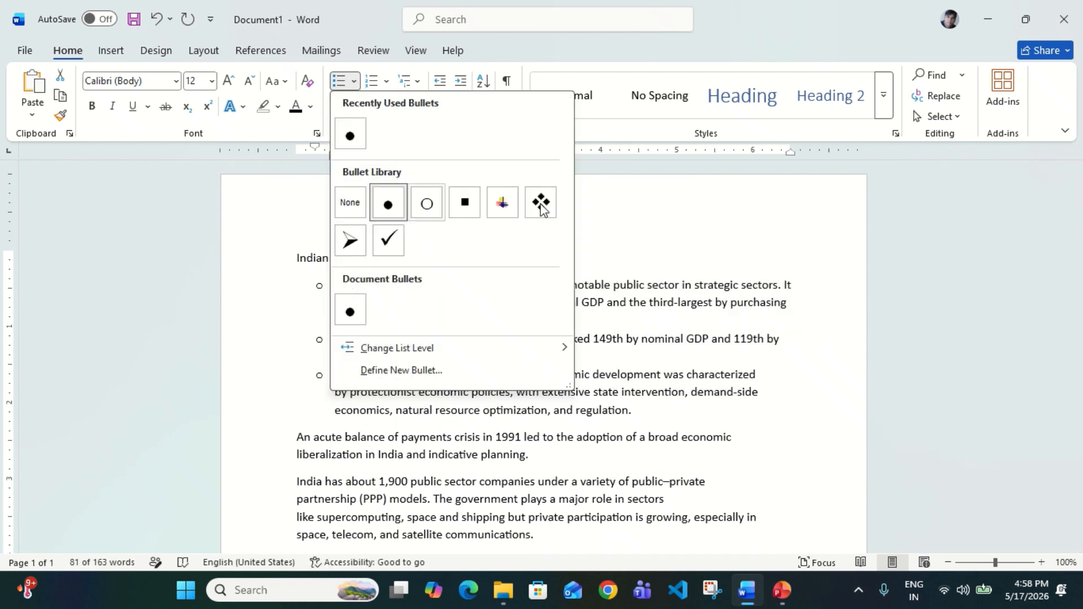
click(355, 242)
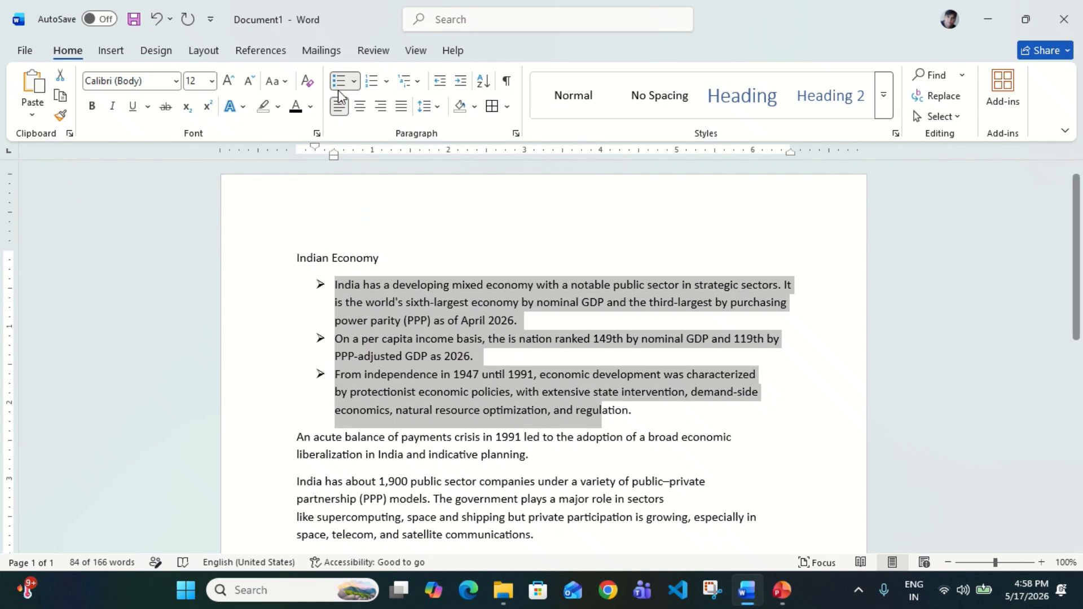
Try 1-2-3, A-B-C and I-II-III numbering on the three paragraphs, then remove the list
click(372, 82)
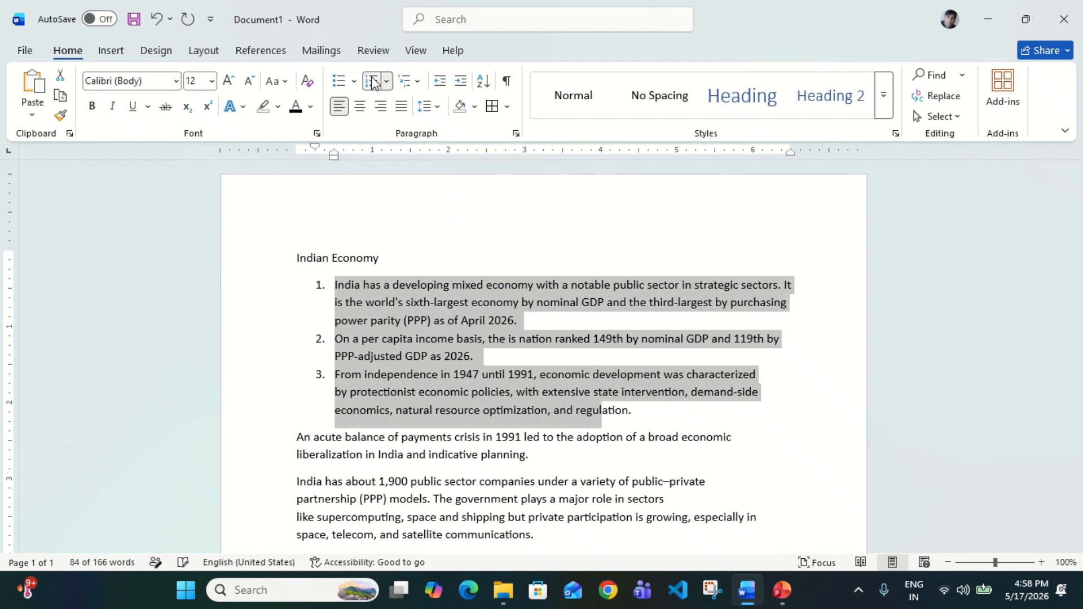
click(388, 82)
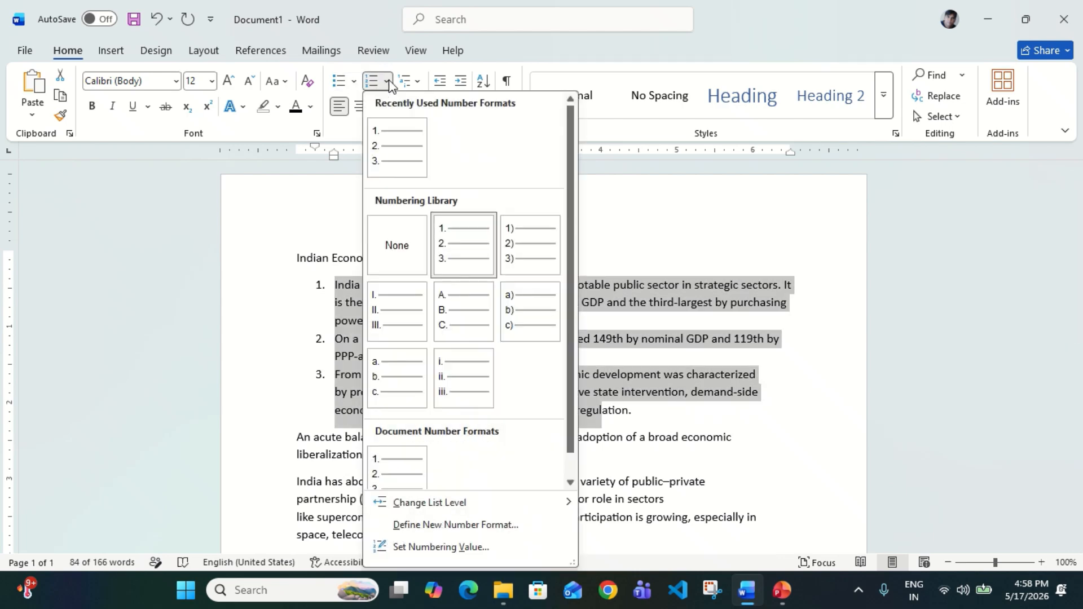
click(458, 324)
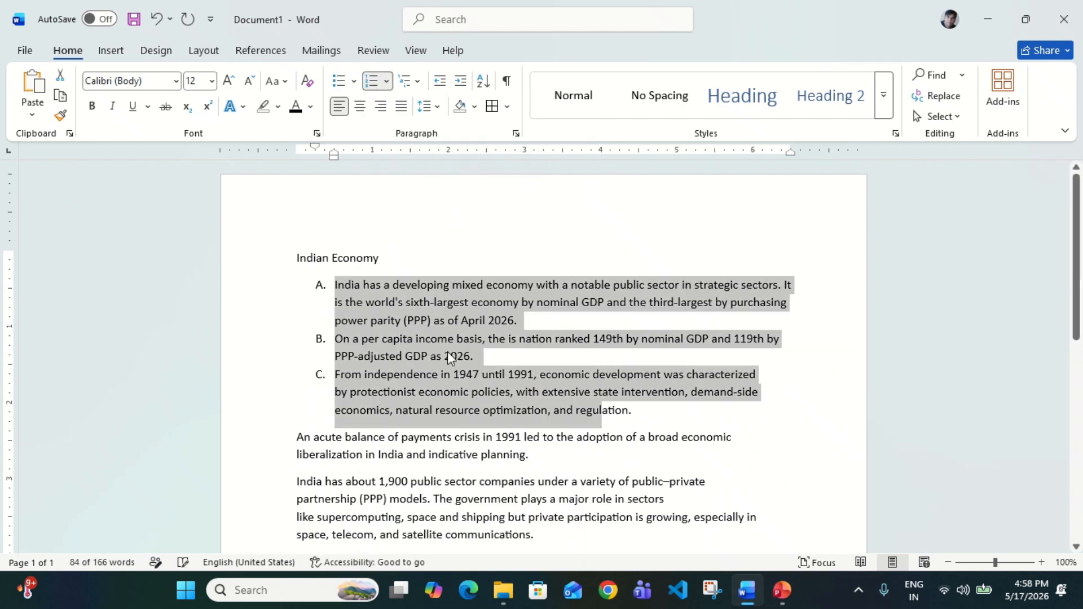
click(386, 82)
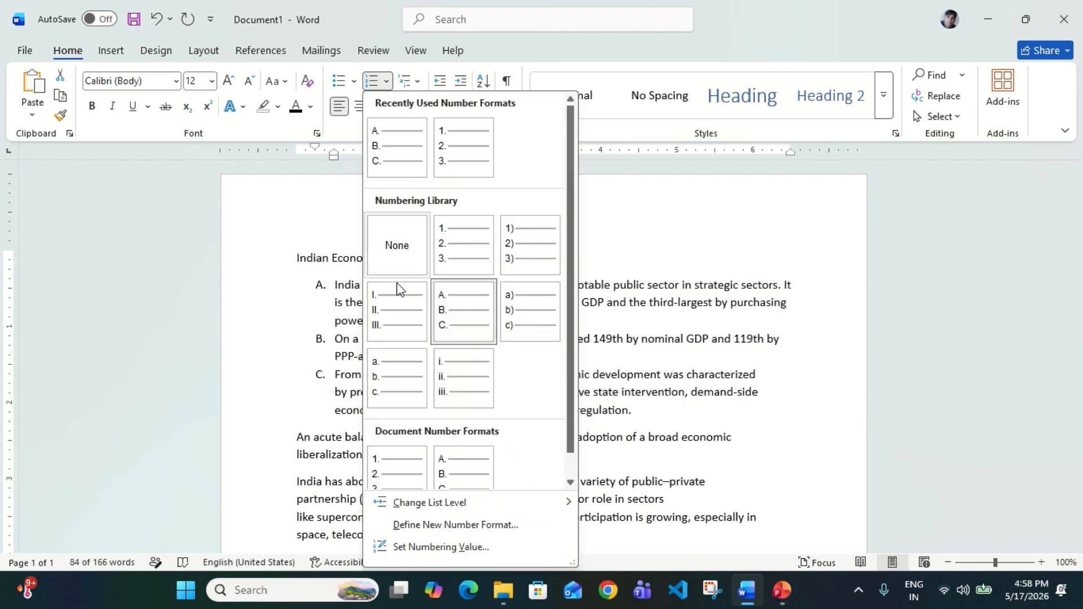
click(390, 312)
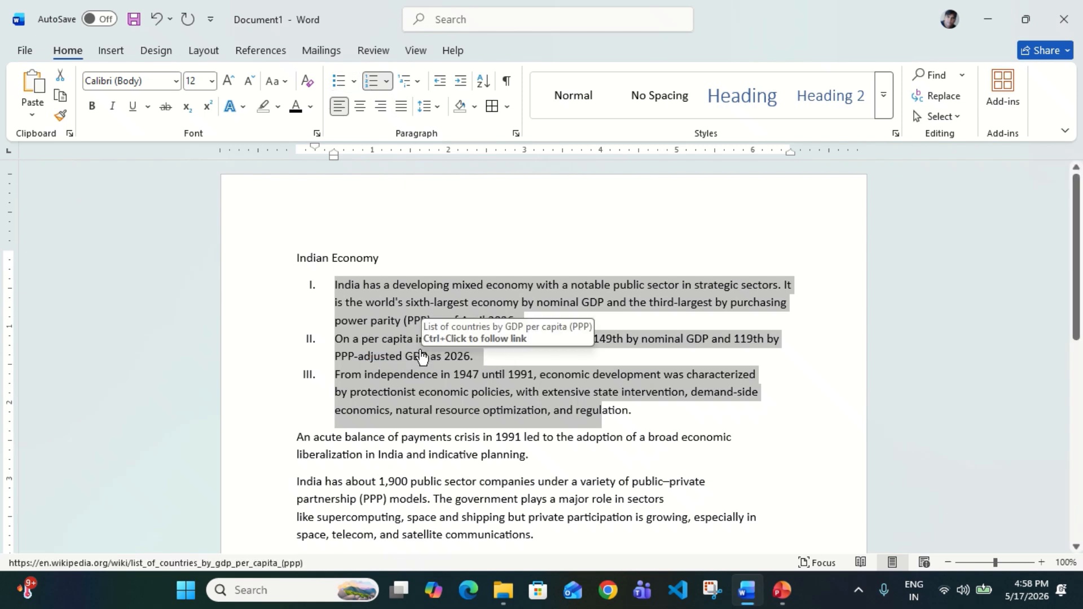
key(ctrl+z)
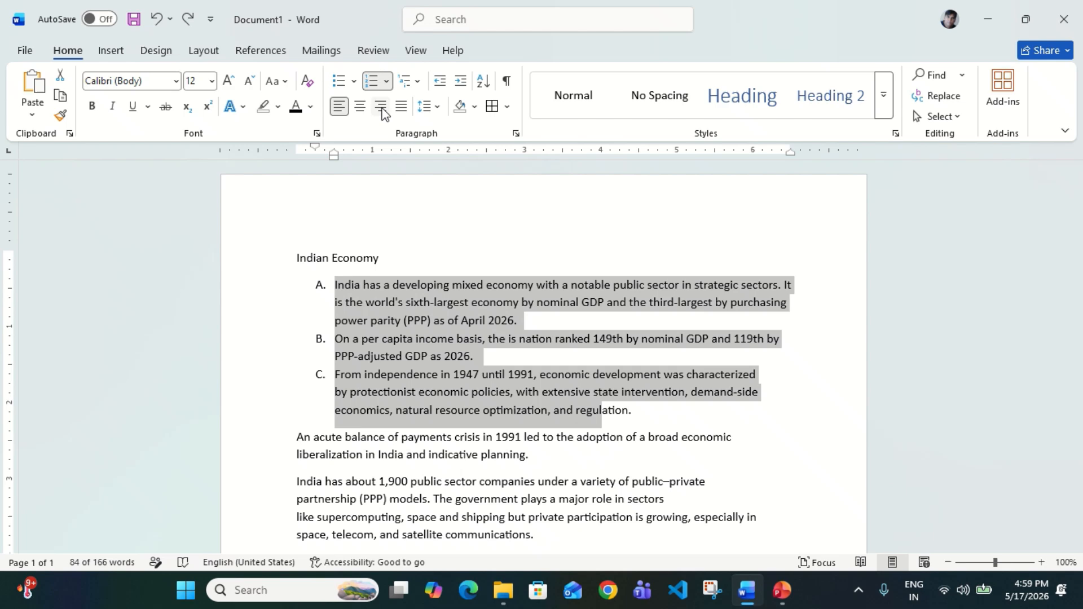
click(370, 83)
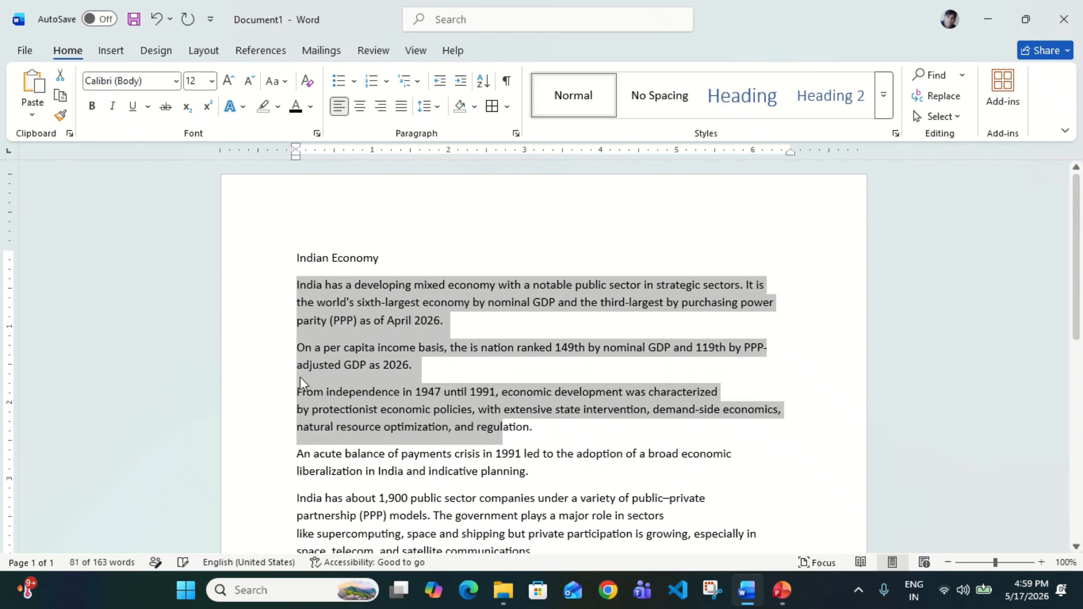
Preview the multilevel list styles and close them without choosing one
click(420, 402)
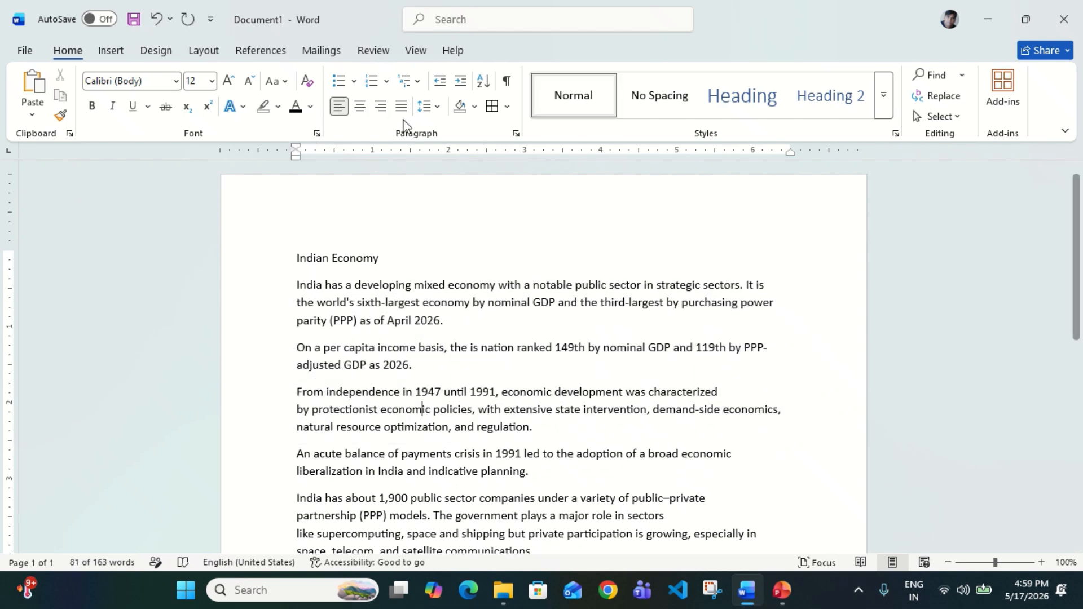
click(422, 85)
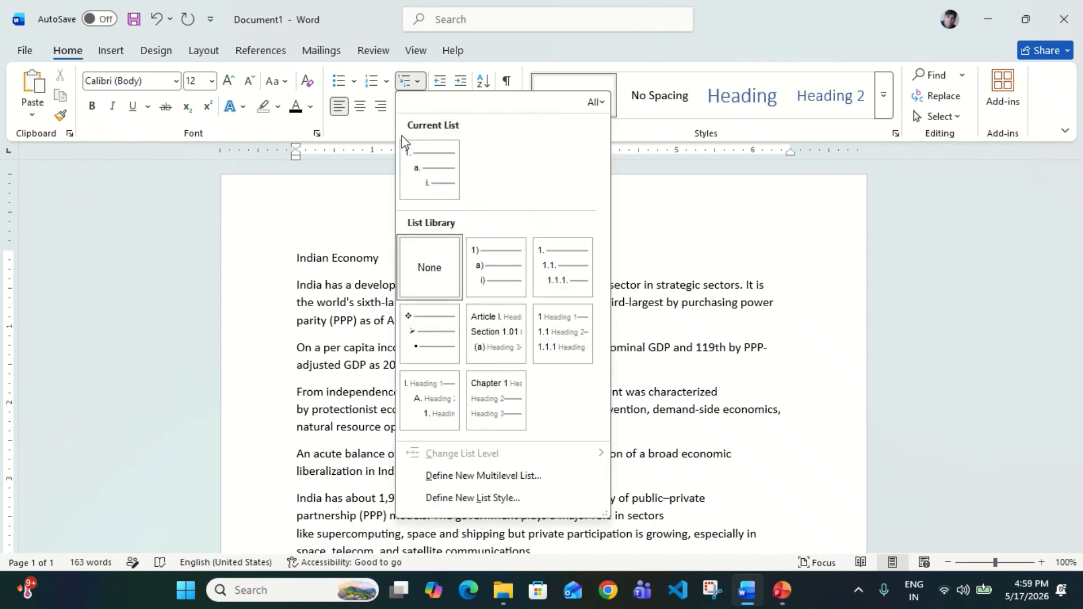
mouse_move(405, 151)
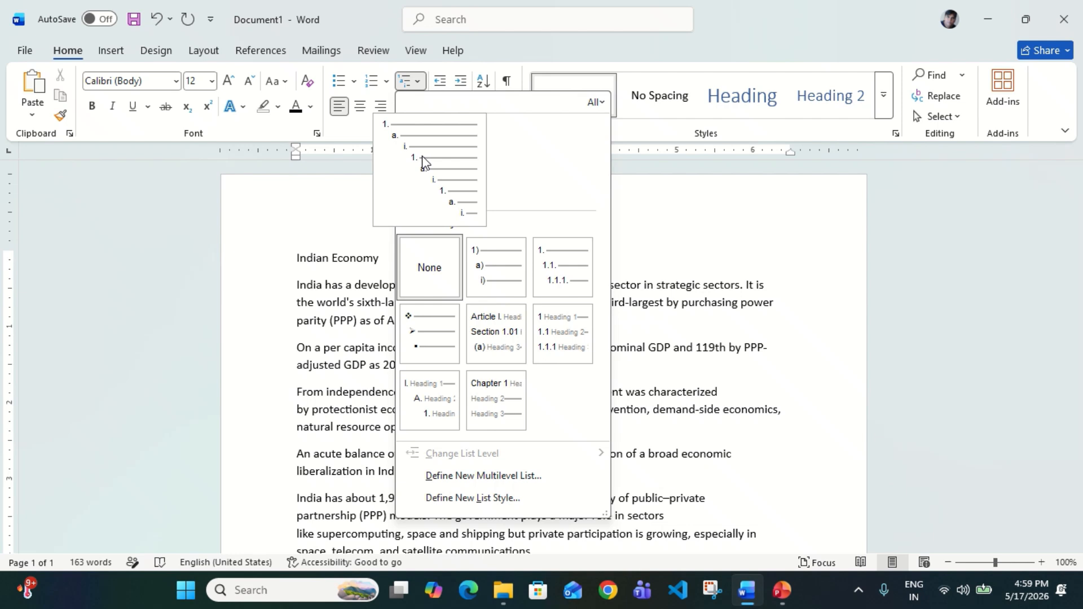
click(337, 303)
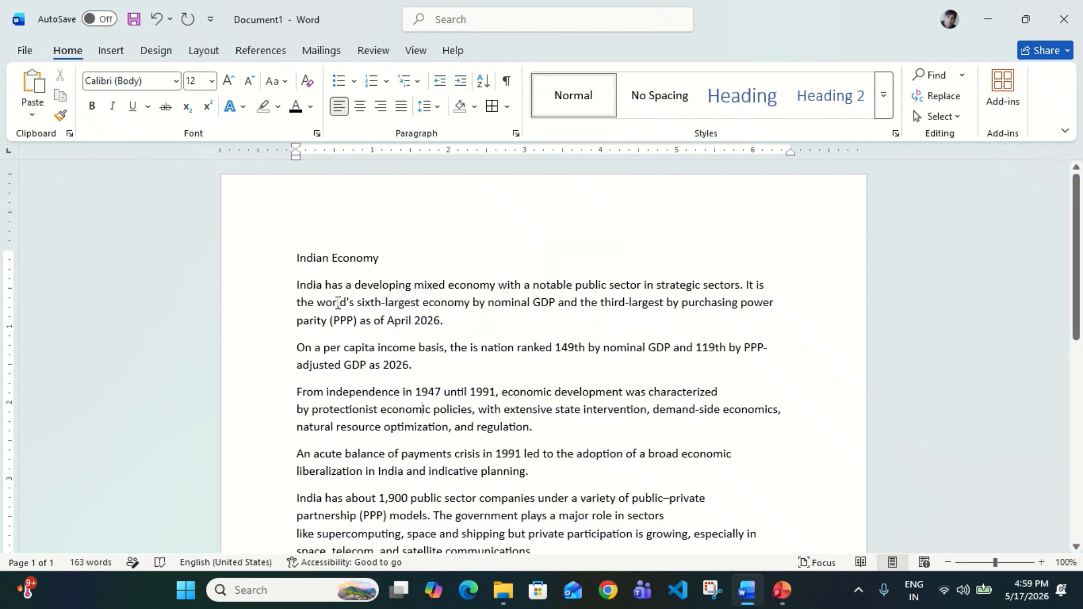
scroll(338, 302, down, 1)
Select the body paragraphs and bring up the Multilevel List choices
drag(325, 239, 528, 426)
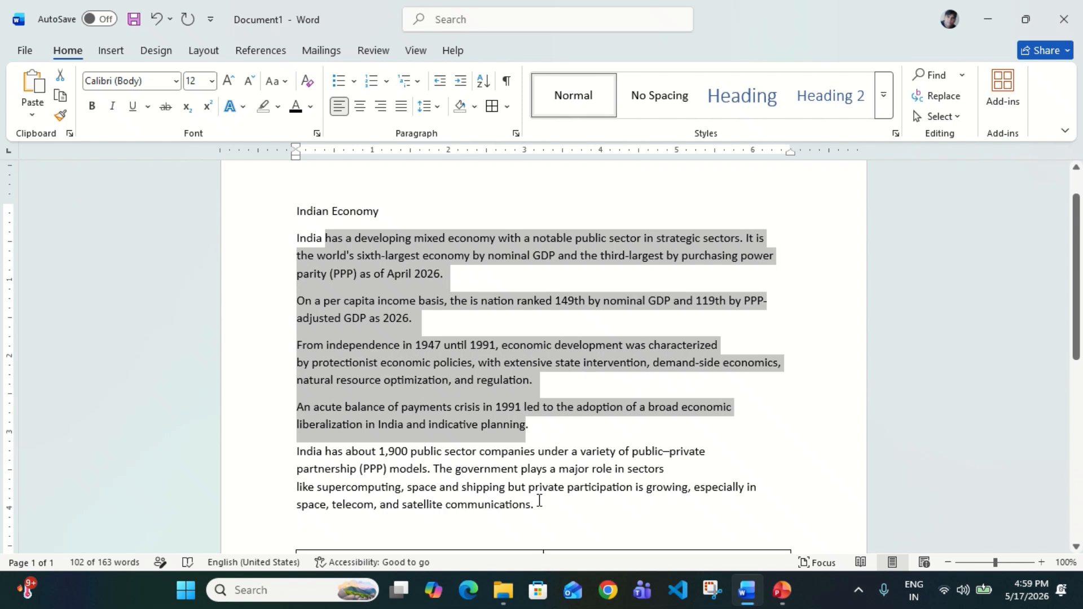
click(530, 499)
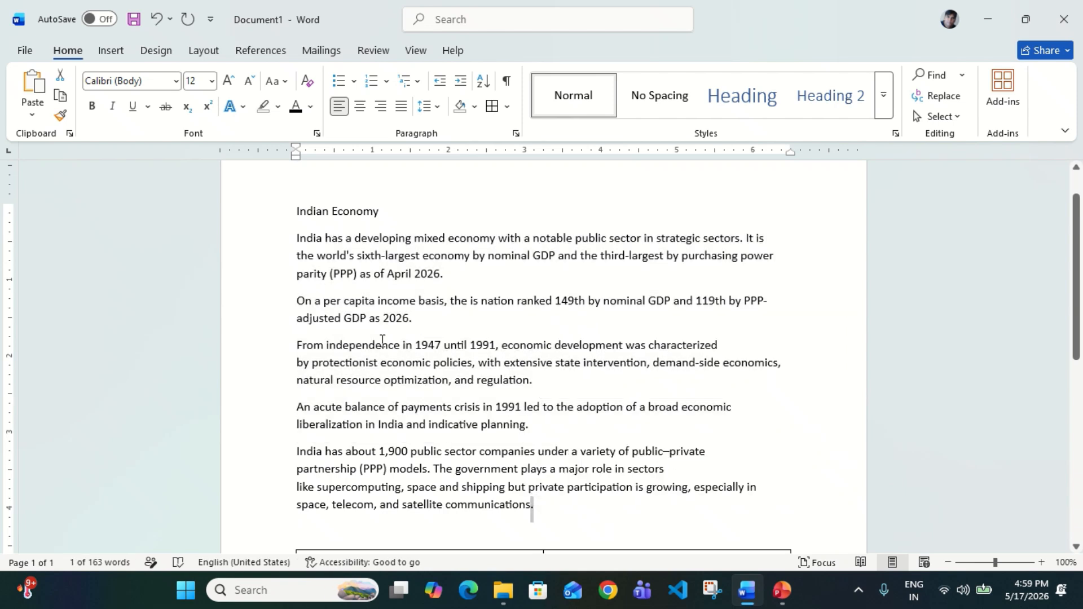
drag(351, 255, 459, 488)
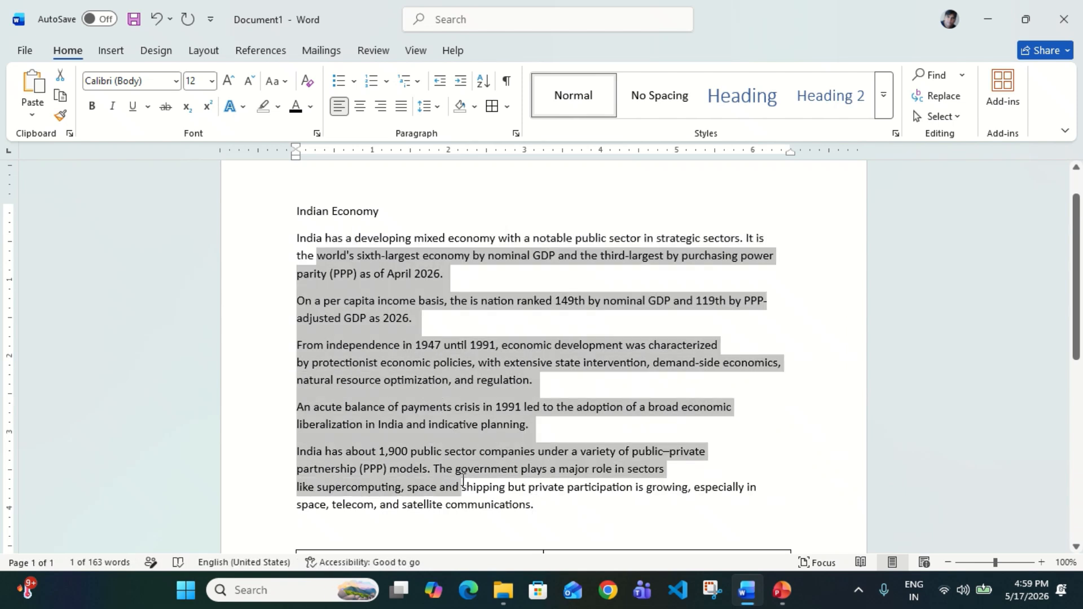
click(407, 82)
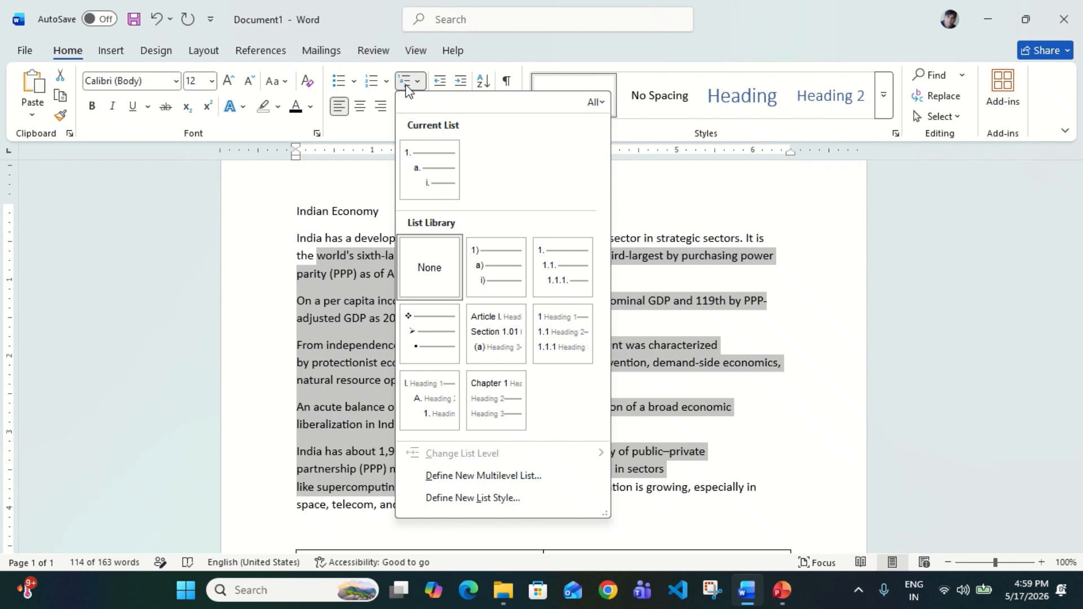
Number the five paragraphs with the Current List style and test demoting item 2
click(422, 165)
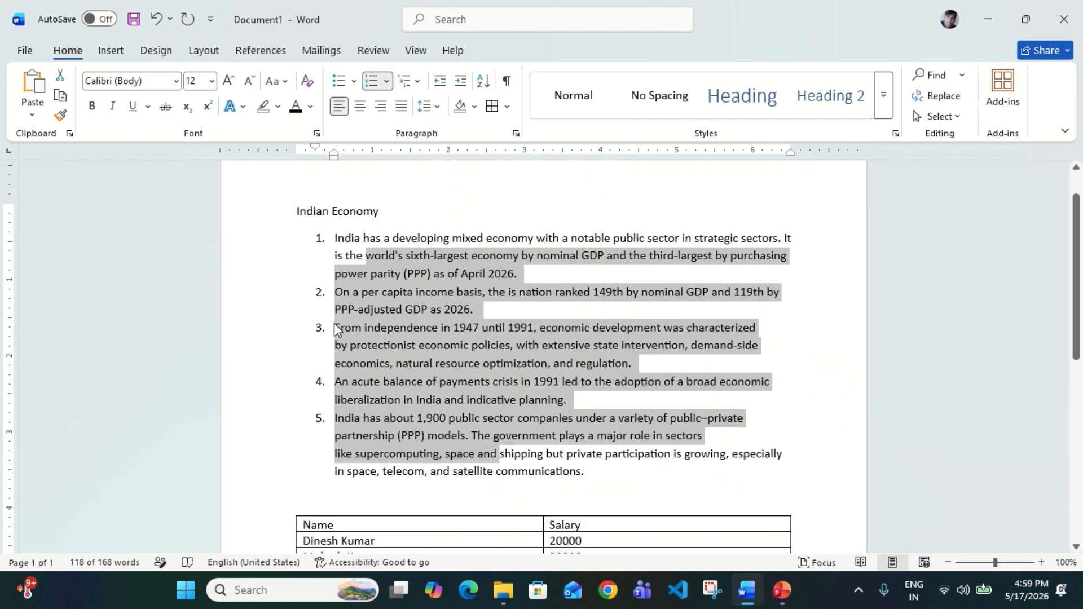
click(336, 299)
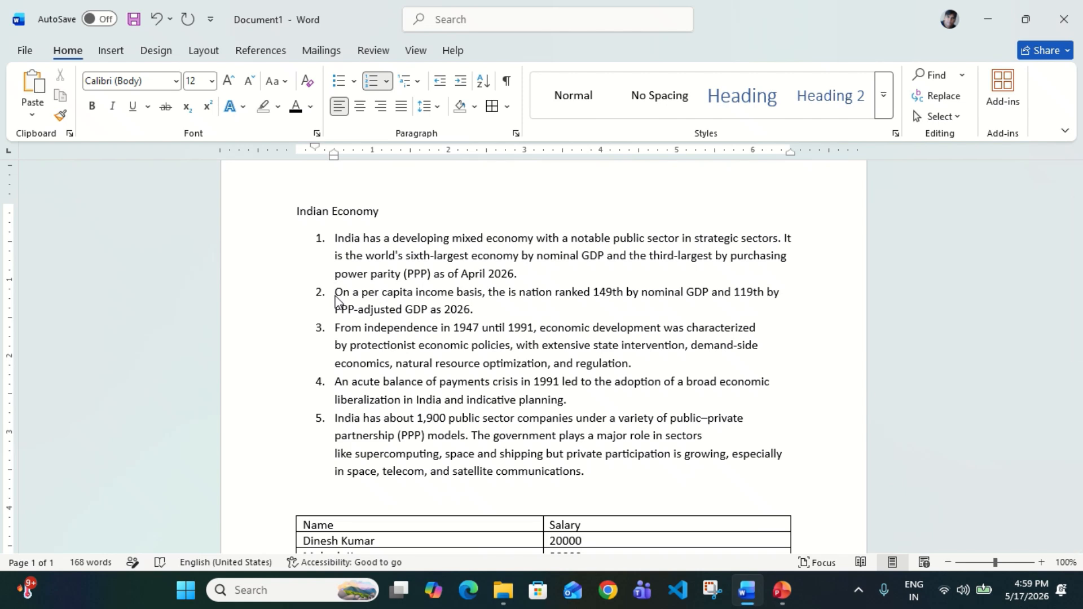
key(Tab)
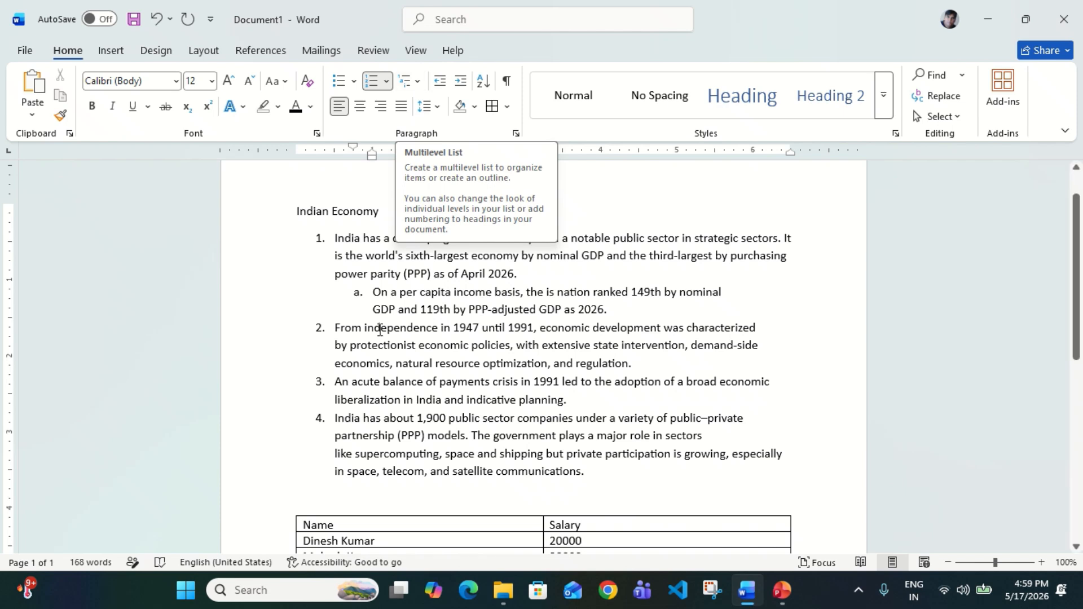
key(Tab)
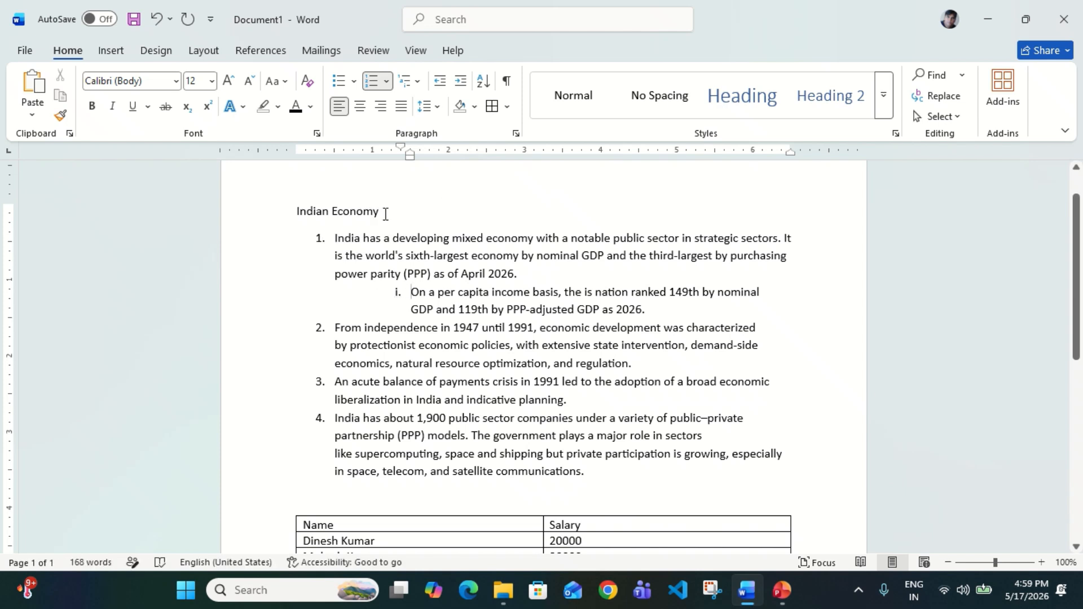
key(shift+Tab)
key(ctrl+z)
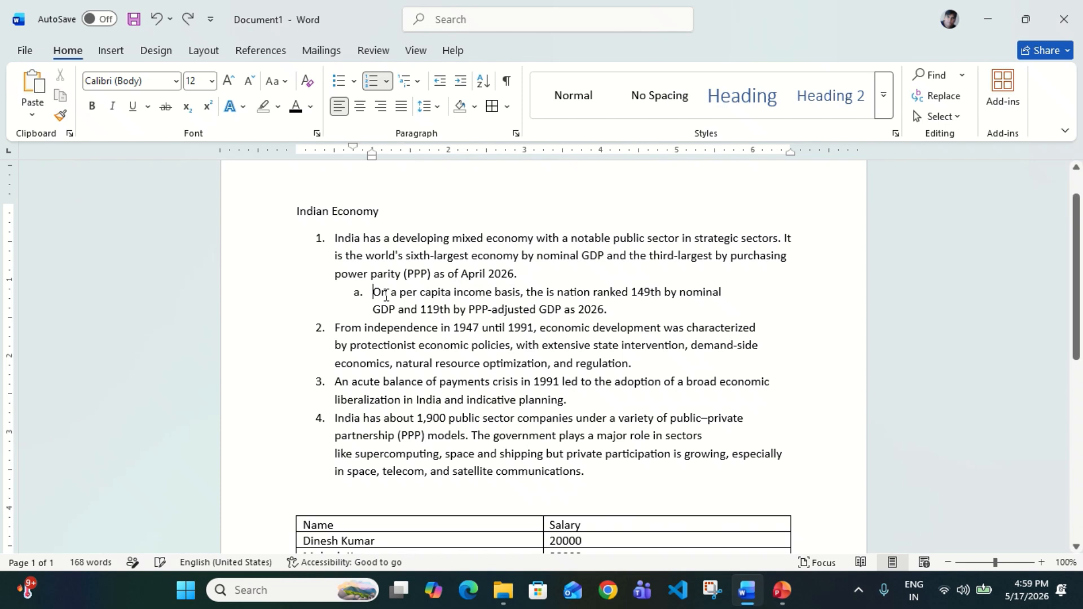
Nest the From independence, An acute balance and last items as b., ii. and iii. sub-items
click(336, 327)
key(Tab)
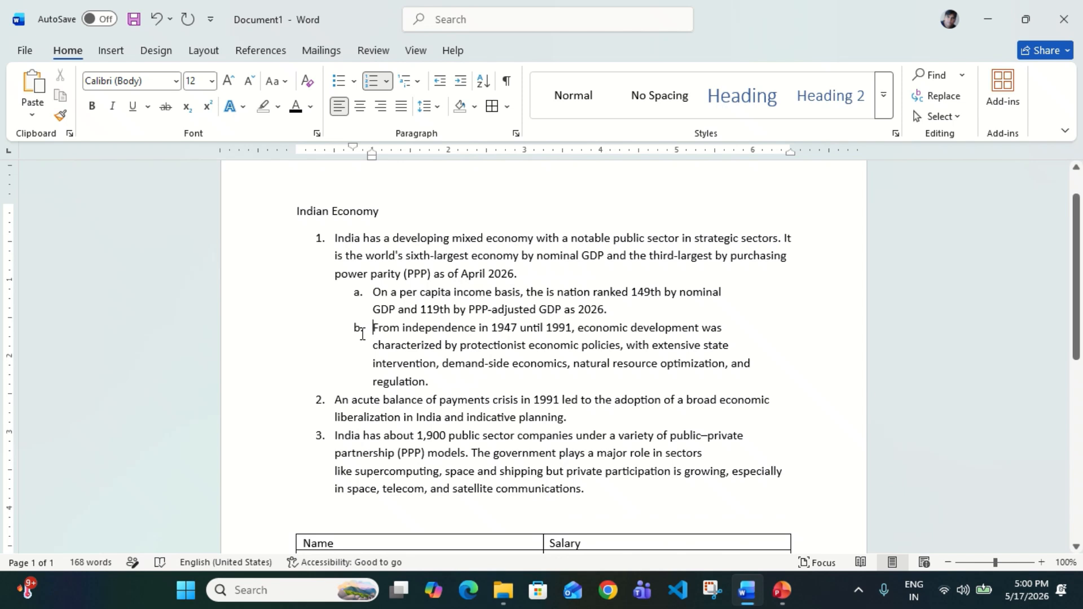
key(Tab)
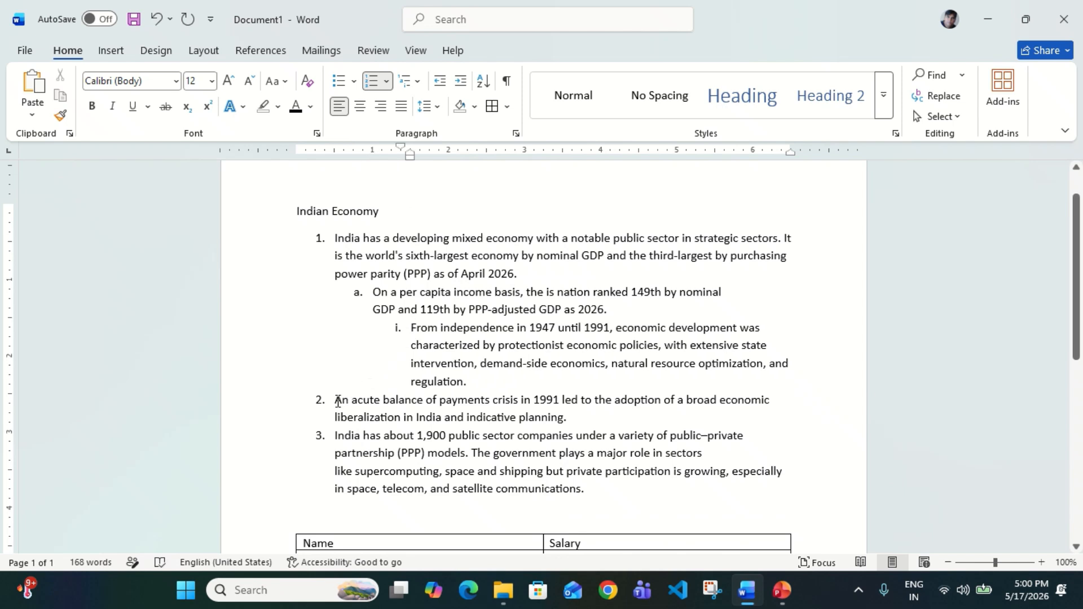
key(Tab)
key(ctrl+z)
click(337, 402)
key(Tab)
key(Tab)
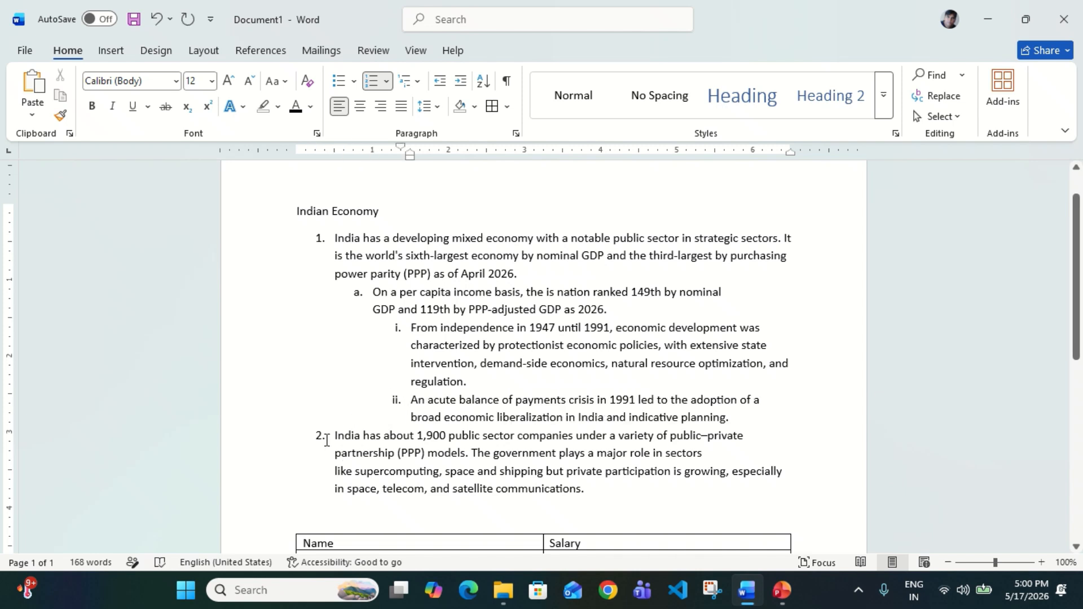
click(335, 439)
key(Tab)
key(Tab)
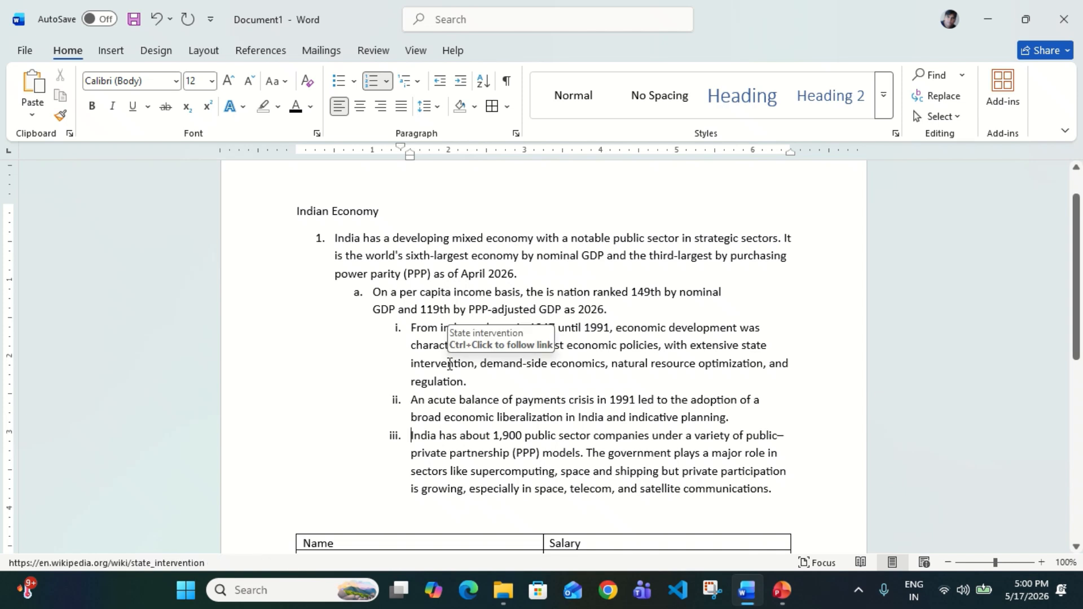
Promote all nested items back to top level, restoring flat 1–5 numbering, and select them
key(shift+Tab)
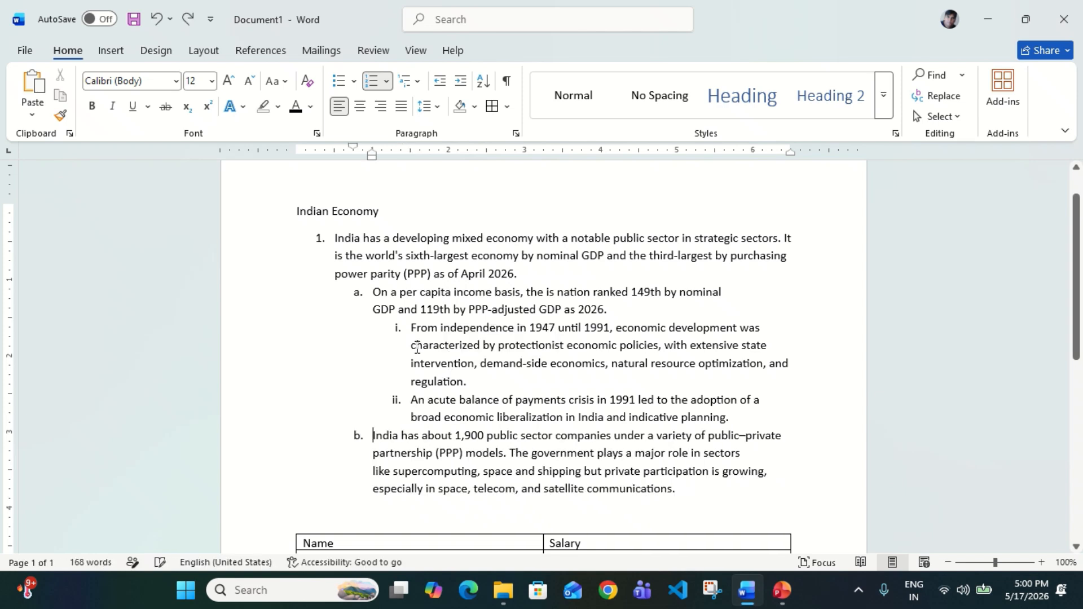
key(shift+Tab)
key(Up)
key(Up)
key(shift+Tab)
key(shift+Tab)
key(Up)
key(Up)
key(Up)
key(Up)
key(shift+Tab)
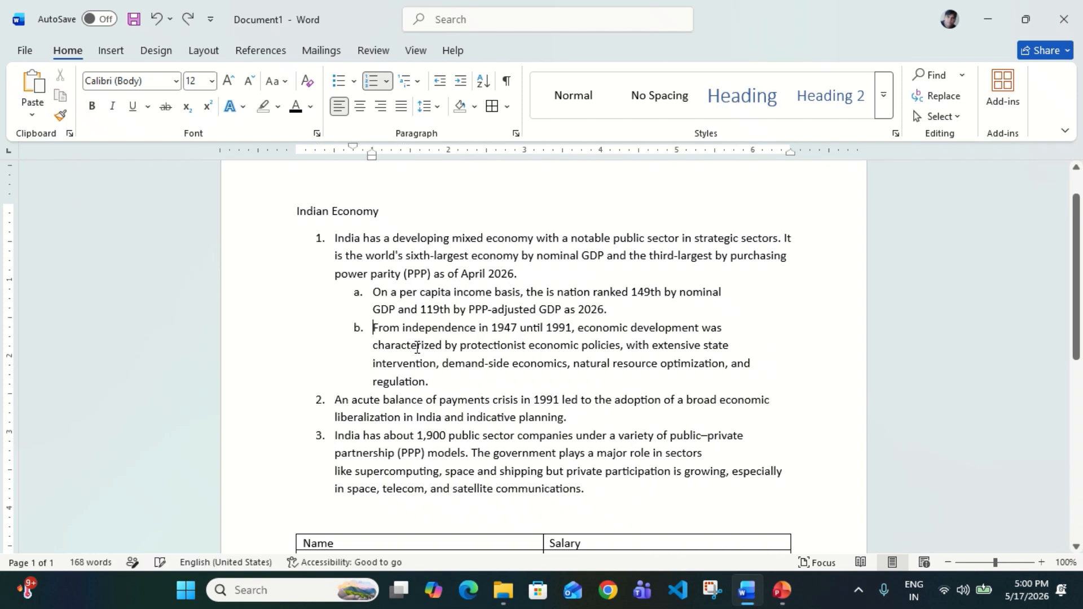
key(shift+Tab)
key(shift+Tab)
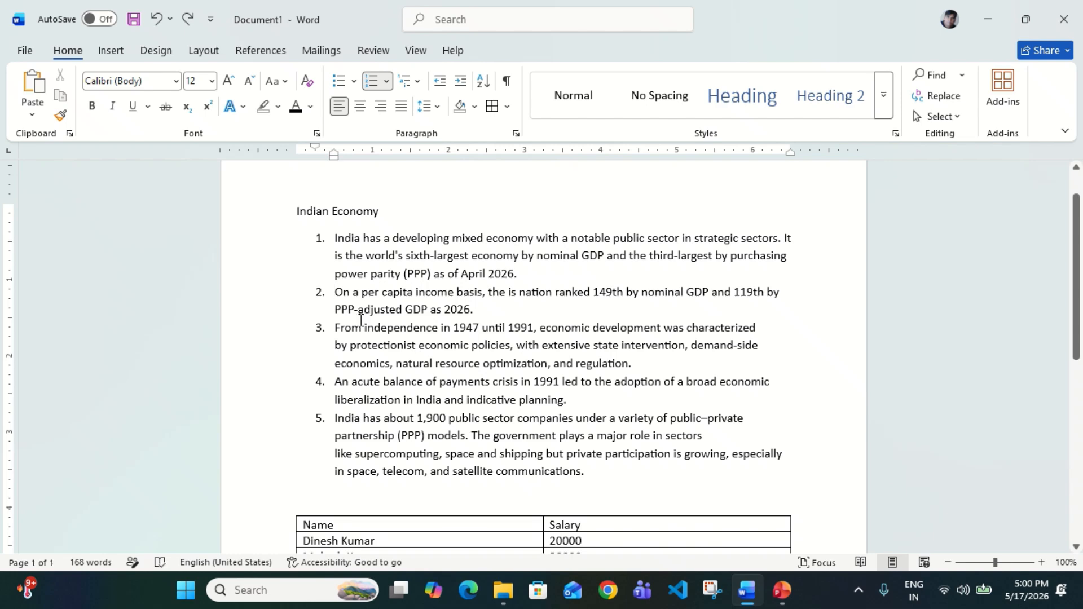
drag(361, 240, 425, 473)
Turn off numbering on the five selected items so they become plain paragraphs
click(370, 83)
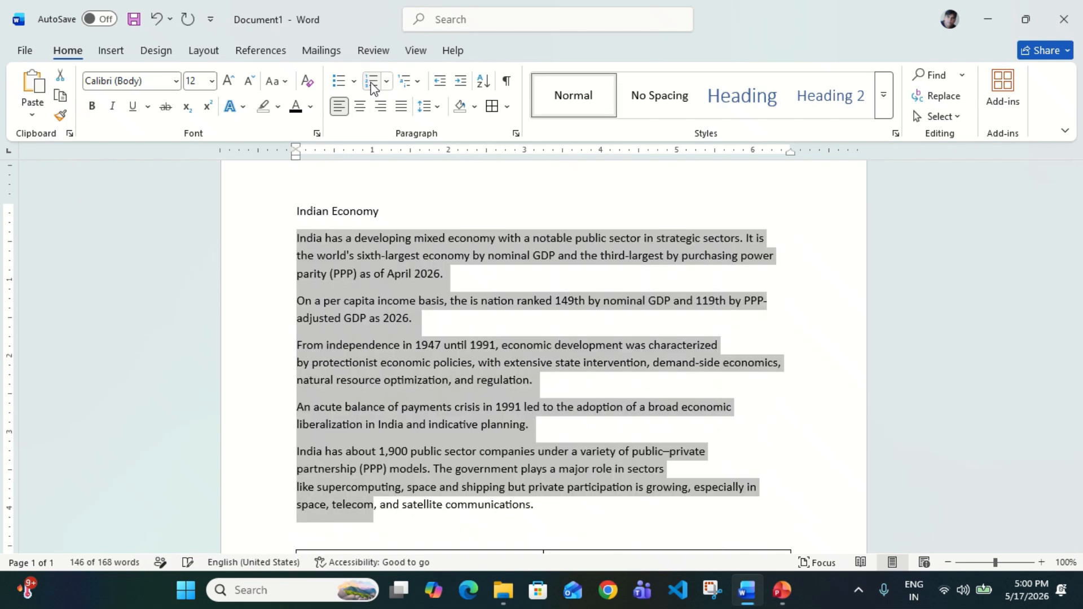
click(458, 360)
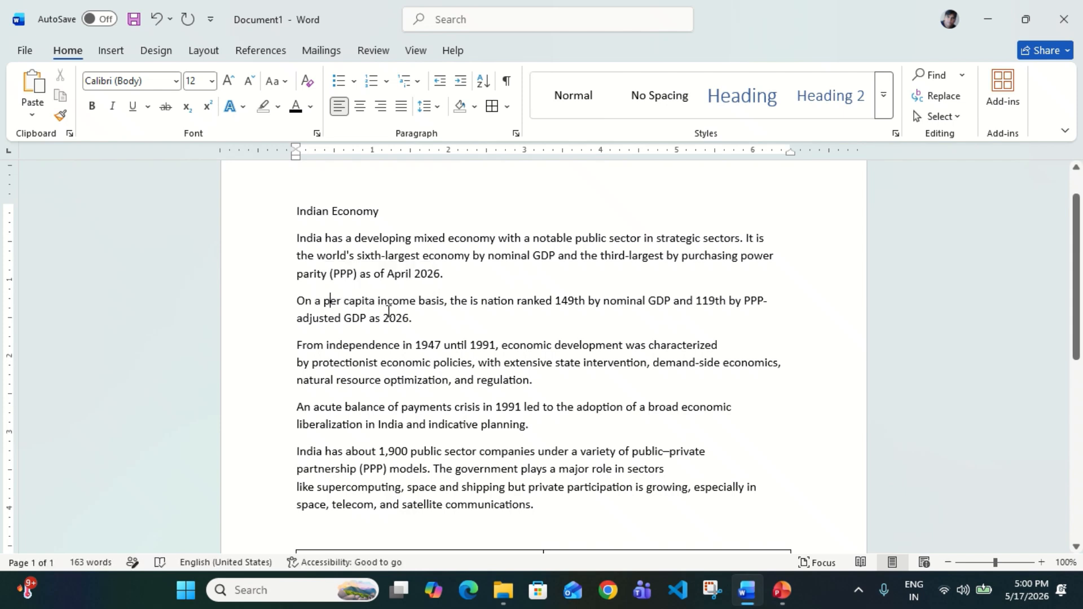
click(430, 299)
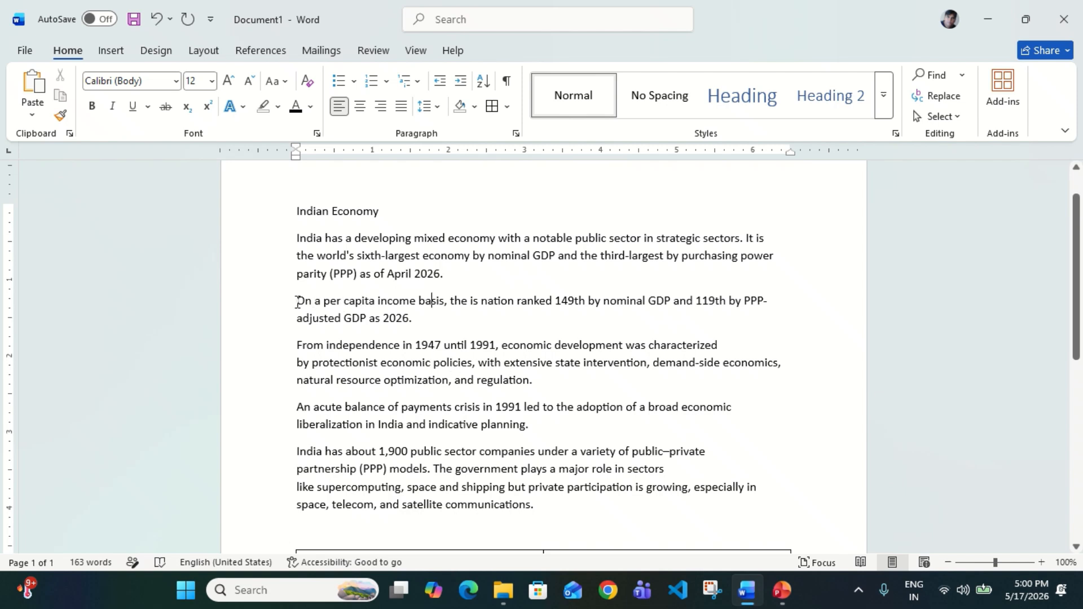
Increase the indent of the per capita paragraph several steps to the right
click(393, 300)
click(462, 81)
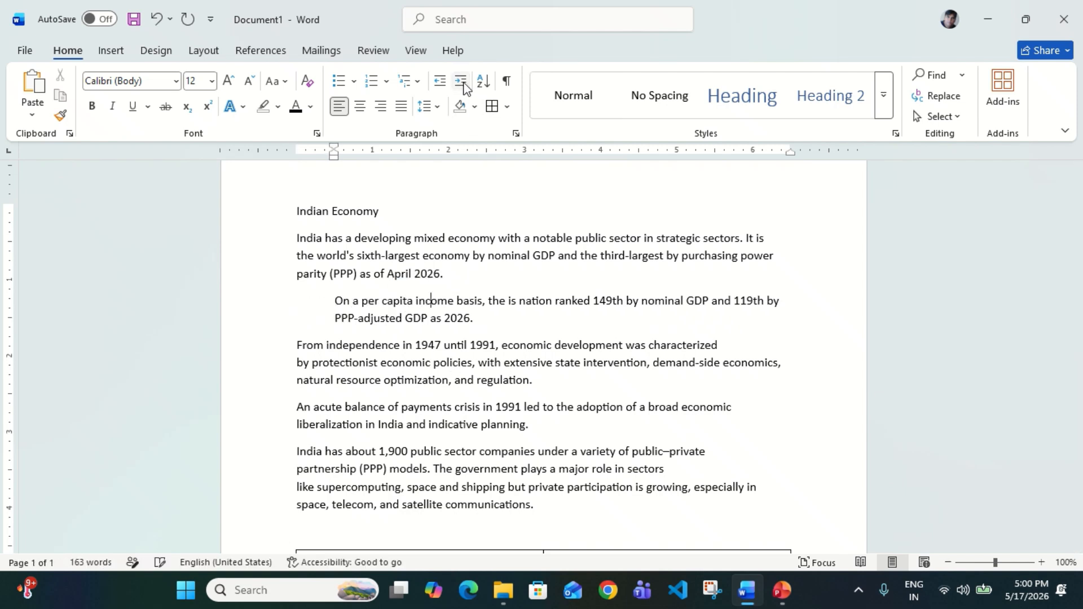
click(461, 81)
click(461, 82)
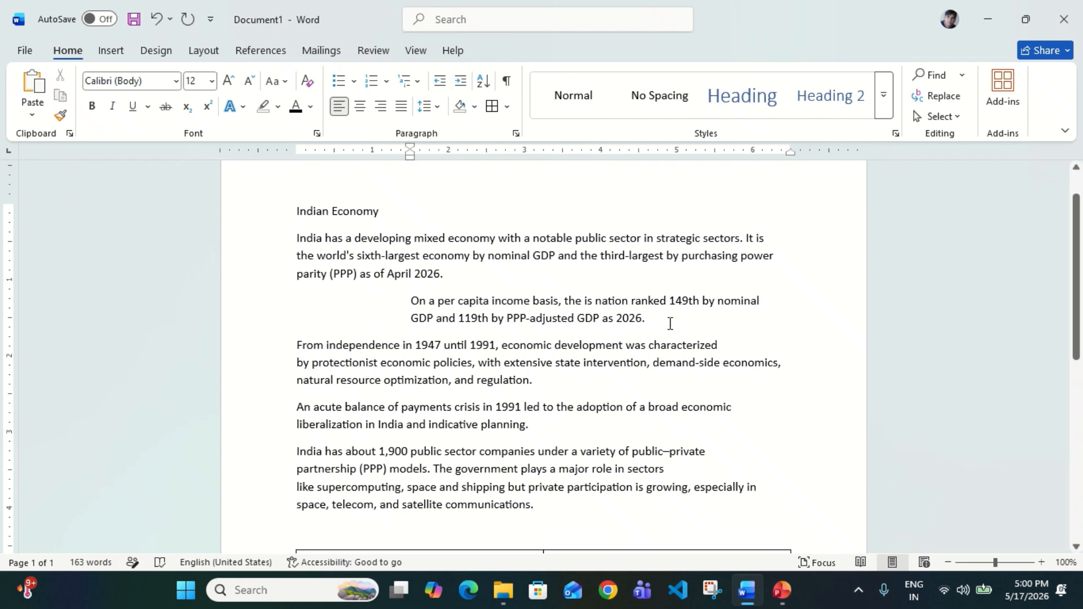
click(652, 323)
Add a trial line with a person's name below the paragraph, then delete it
key(Return)
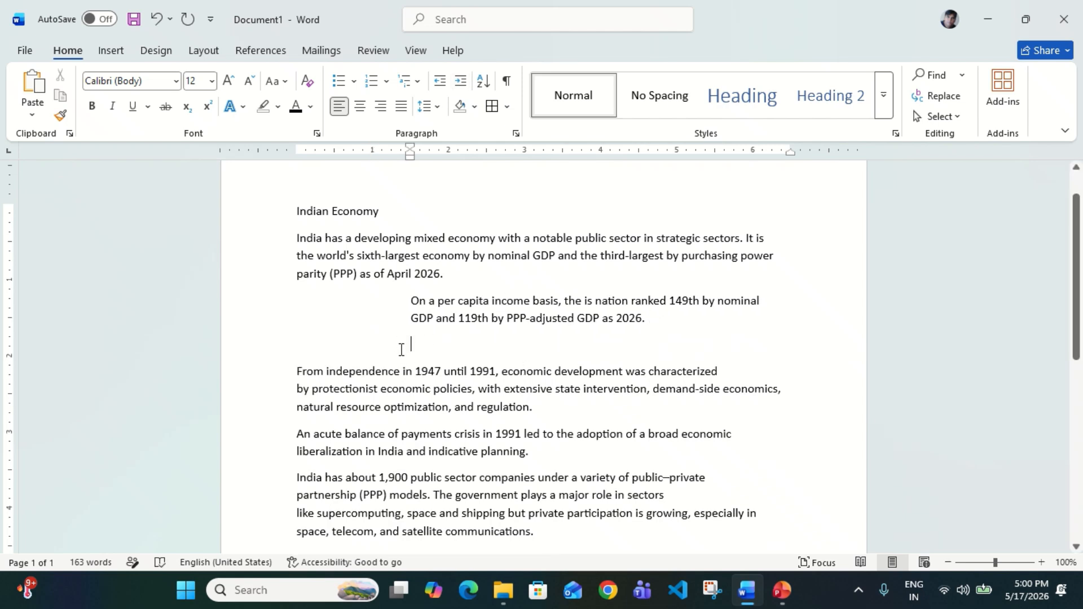
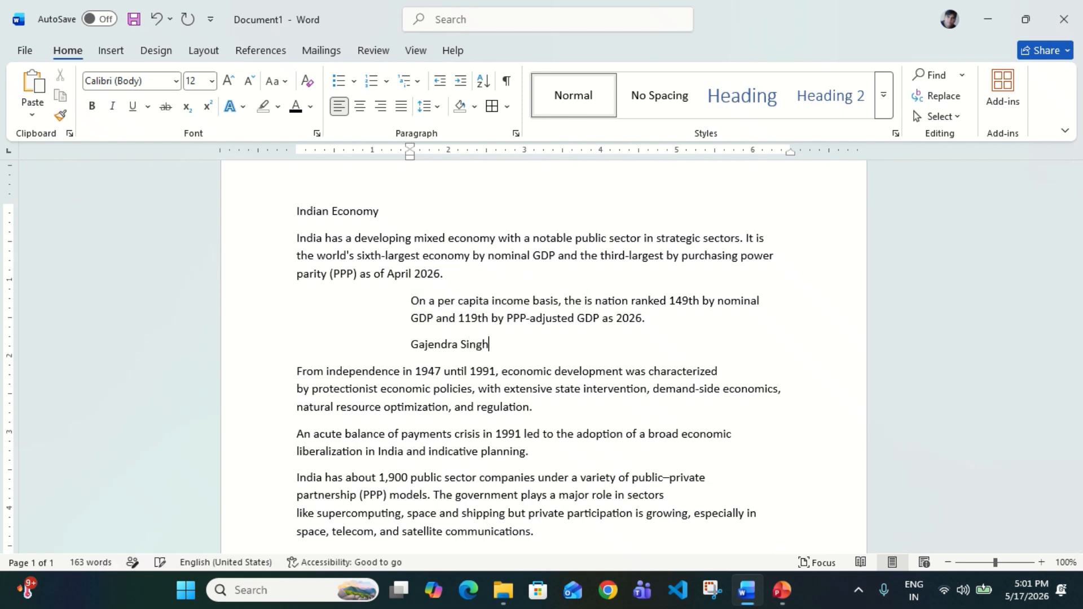
key(Return)
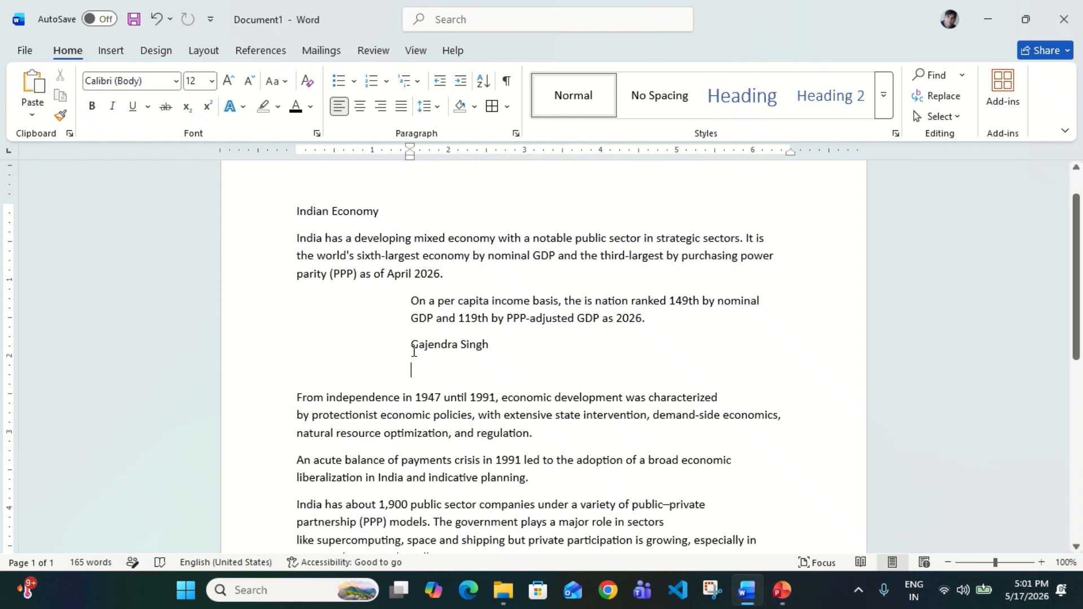
key(BackSpace)
key(BackSpace)
key(BackSpace)
key(BackSpace)
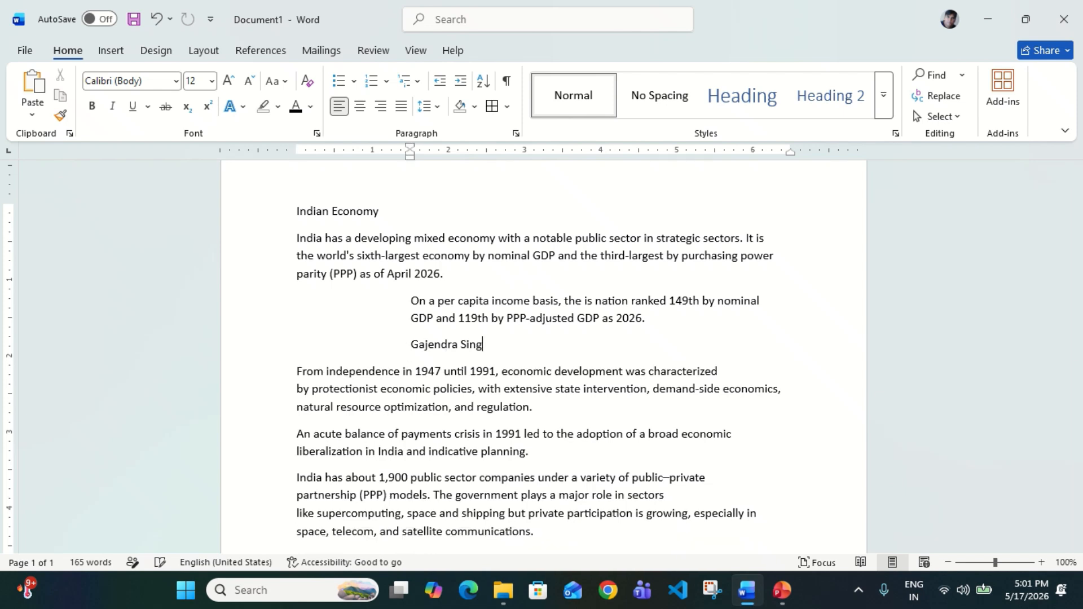
key(BackSpace)
key(BackSpace)
key(BackSpace)
key(BackSpace)
key(BackSpace)
key(BackSpace)
key(BackSpace)
key(BackSpace)
key(BackSpace)
key(BackSpace)
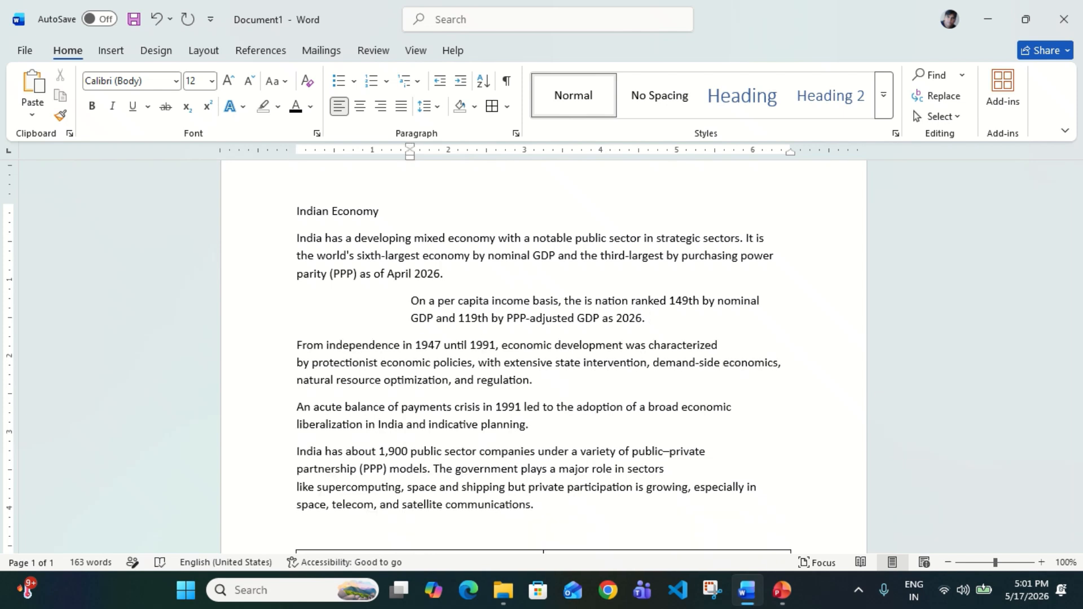
Decrease the per capita paragraph's indent three times back to the margin
click(440, 81)
click(440, 81)
click(440, 81)
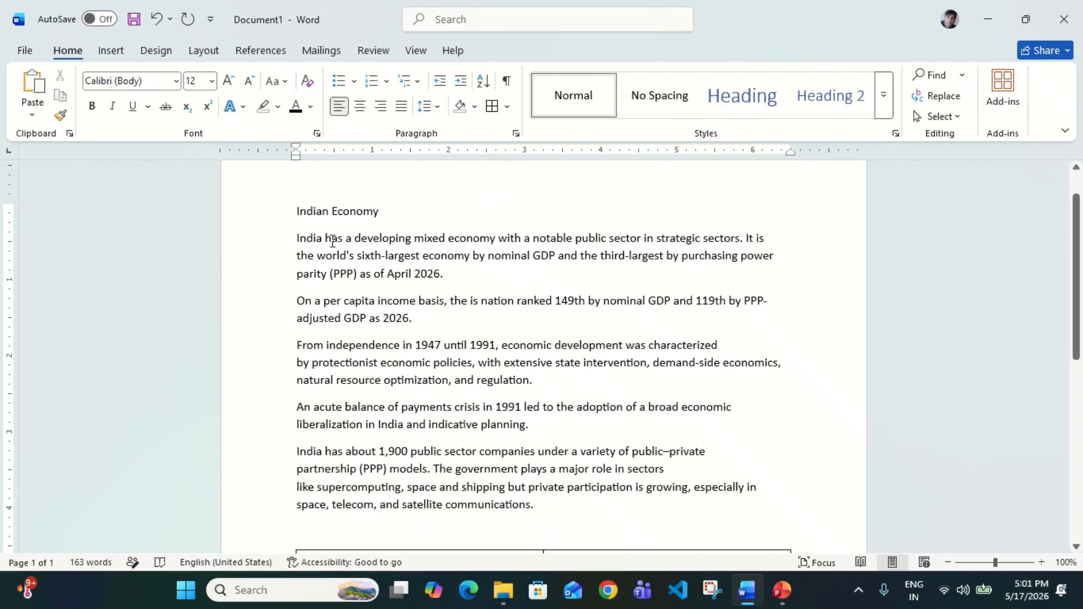
click(356, 299)
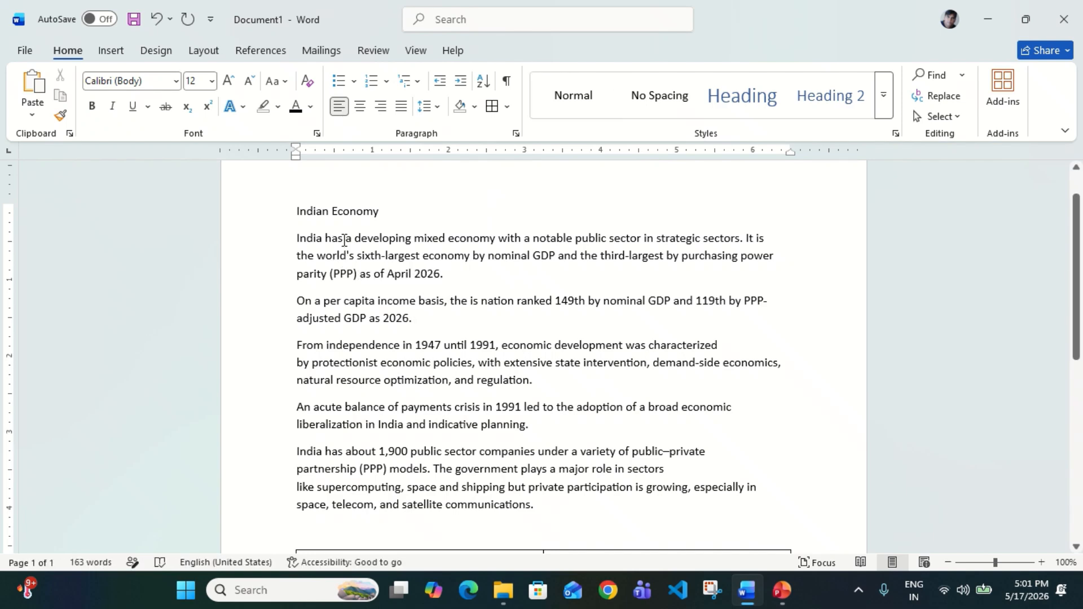
drag(345, 241, 382, 297)
click(388, 307)
drag(357, 235, 411, 319)
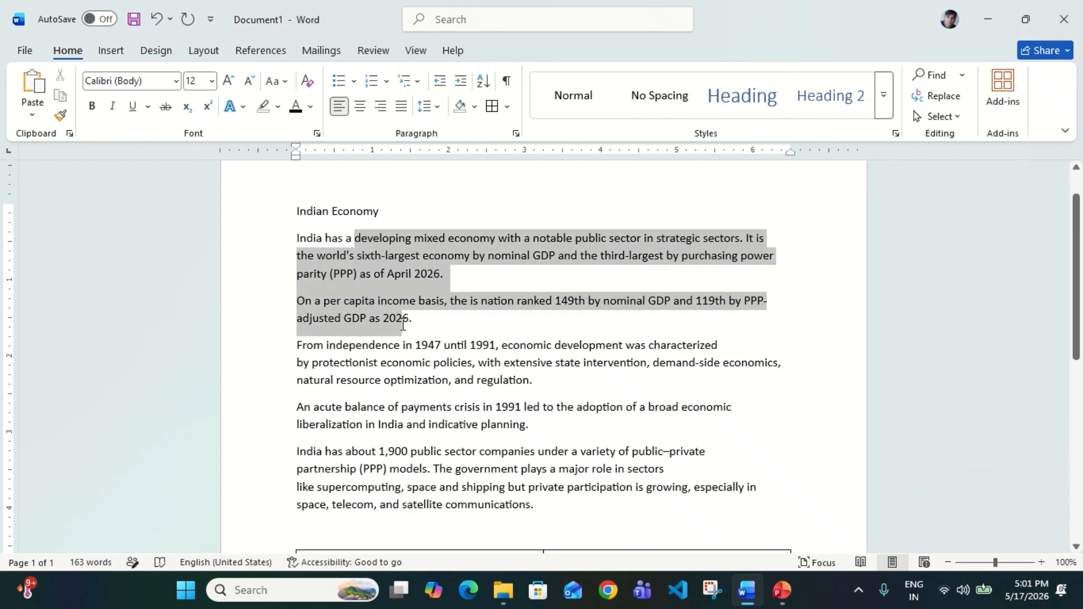
click(361, 113)
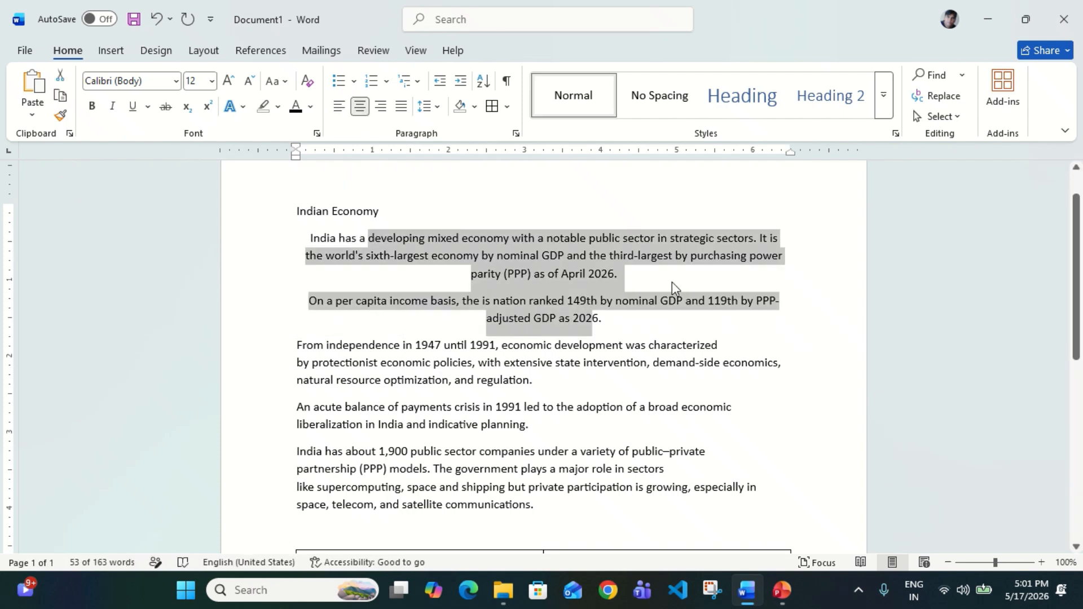
click(381, 107)
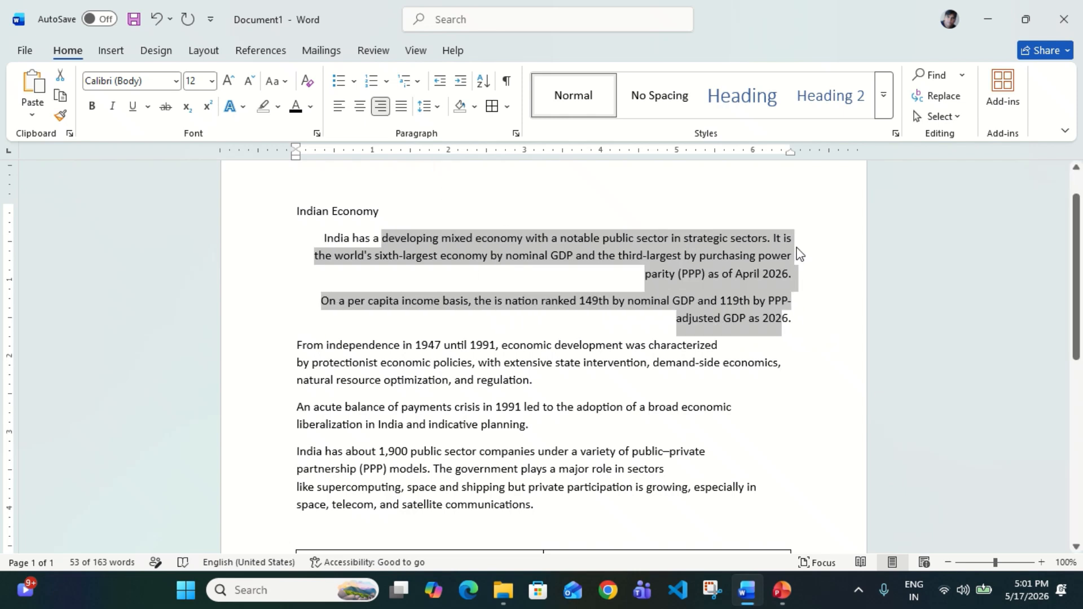
click(800, 304)
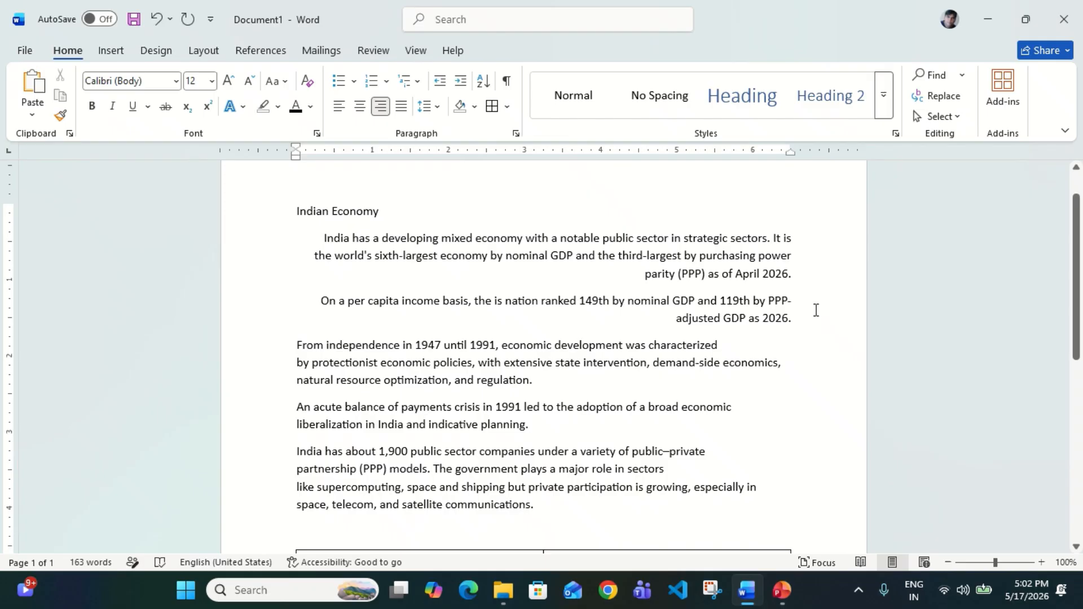
drag(559, 238, 638, 318)
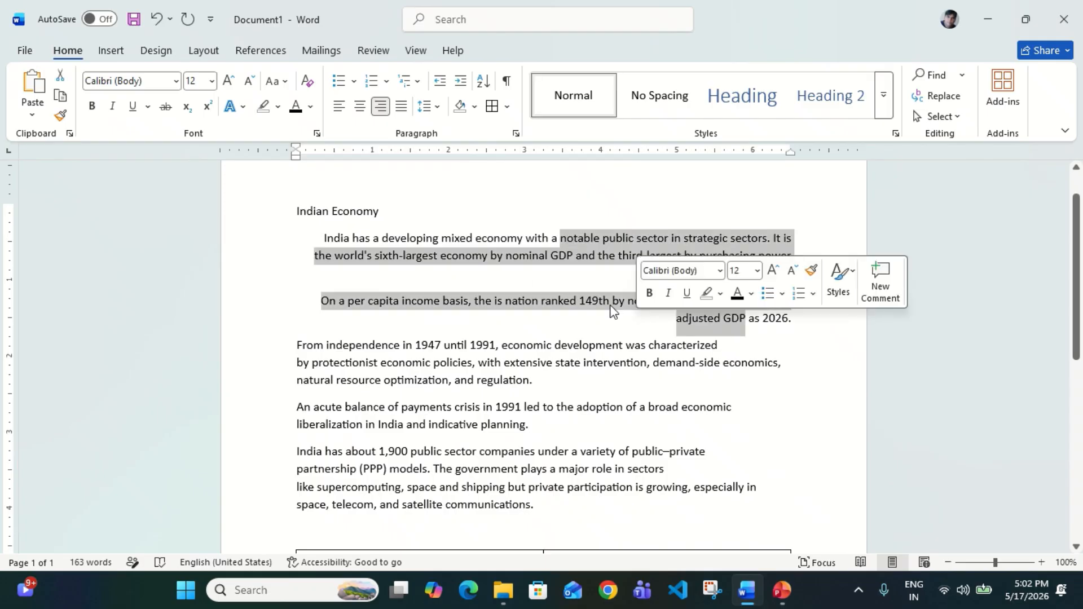
click(339, 106)
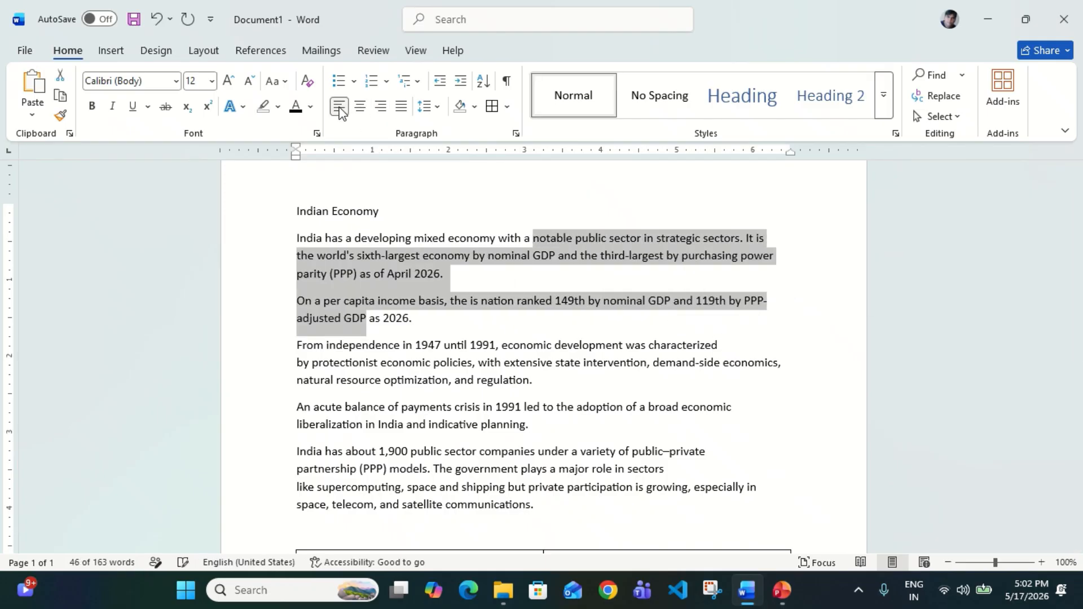
click(394, 291)
click(480, 333)
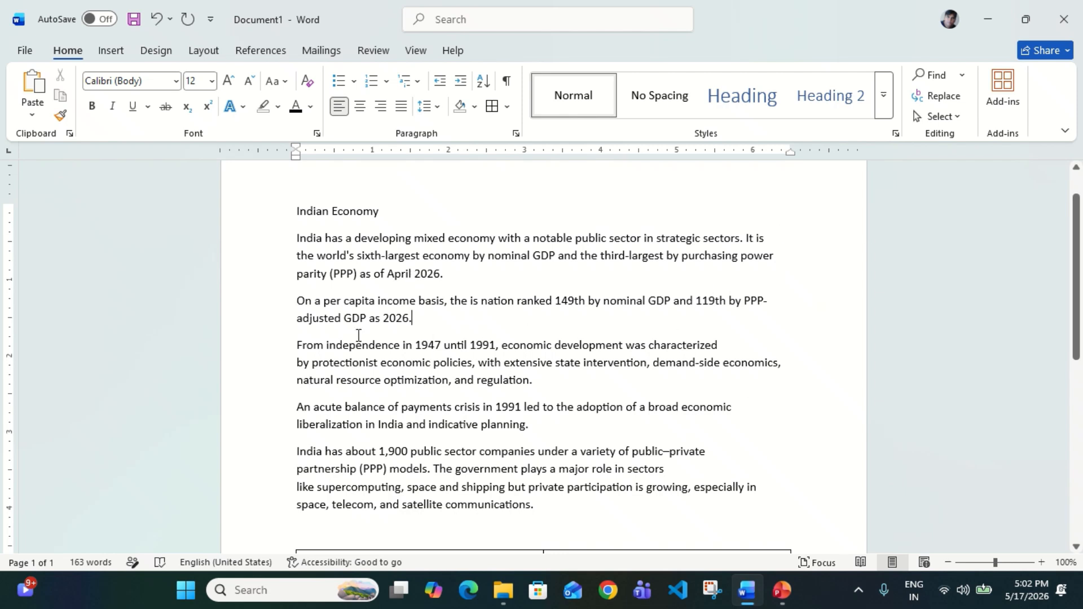
click(299, 318)
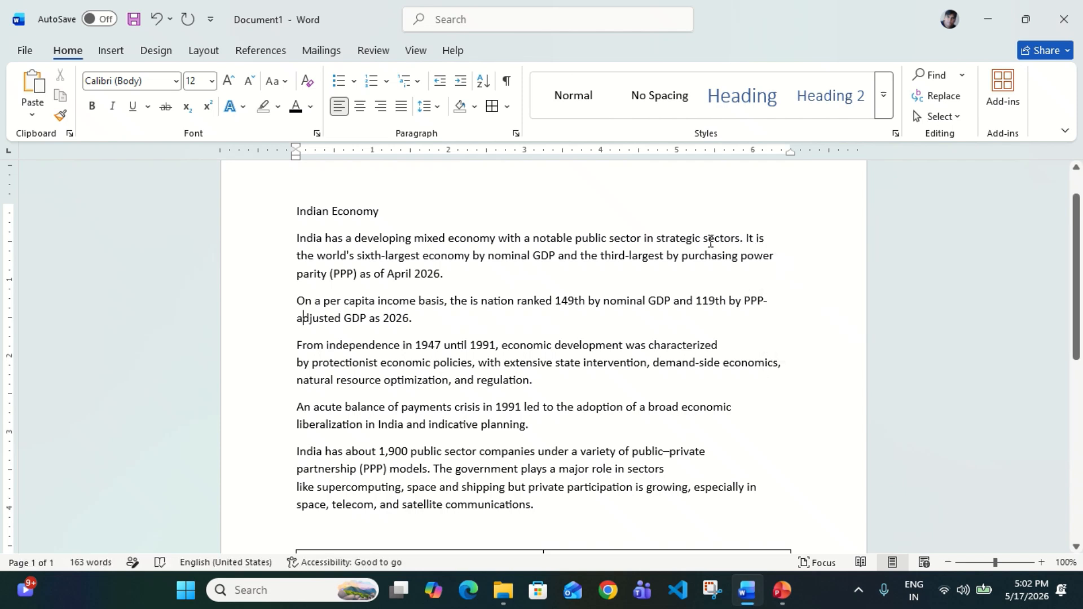
Justify all five Indian Economy body paragraphs above the Name/Salary table
drag(711, 241, 552, 418)
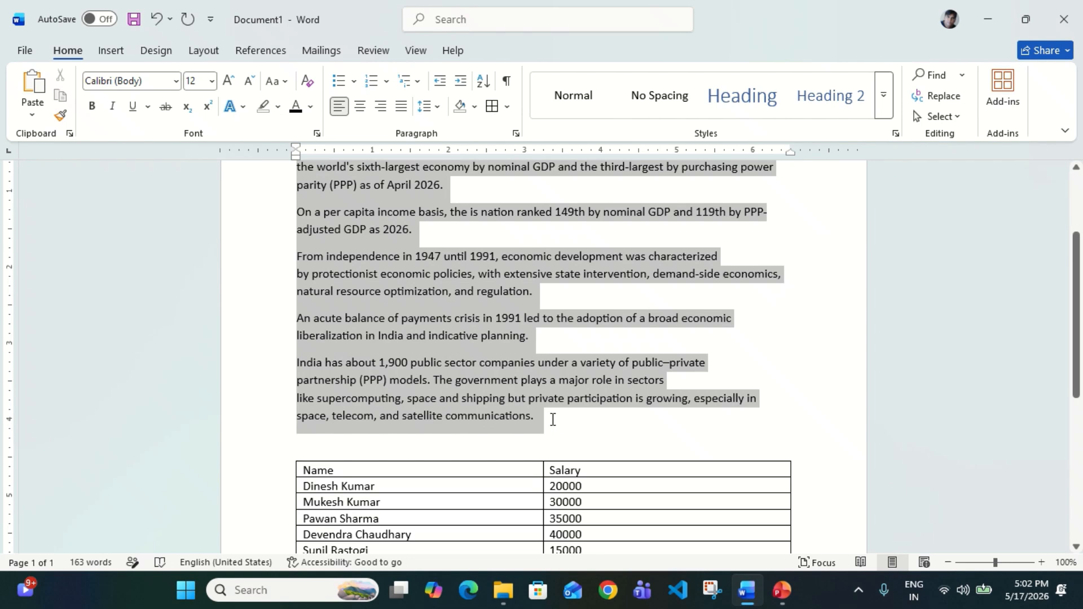
click(401, 107)
click(698, 255)
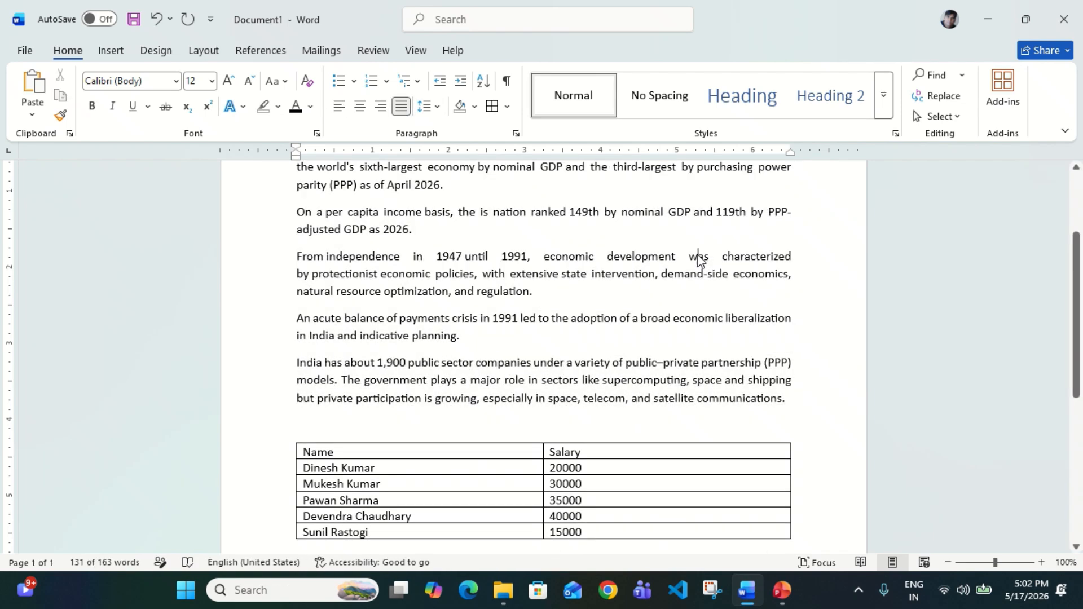
scroll(649, 313, up, 3)
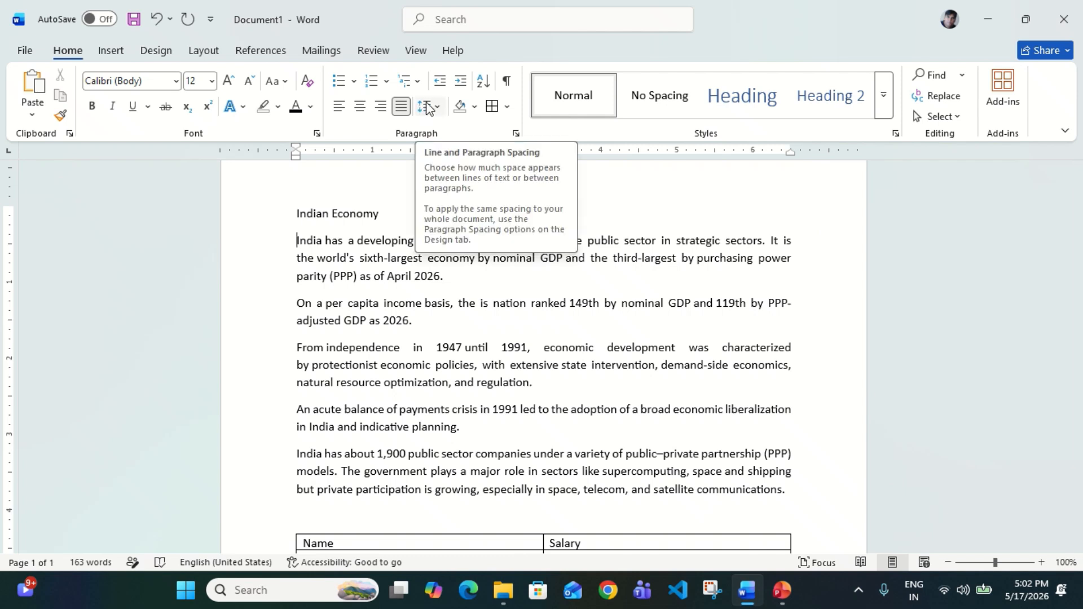
Apply 2.5 line spacing to the first paragraph
click(365, 276)
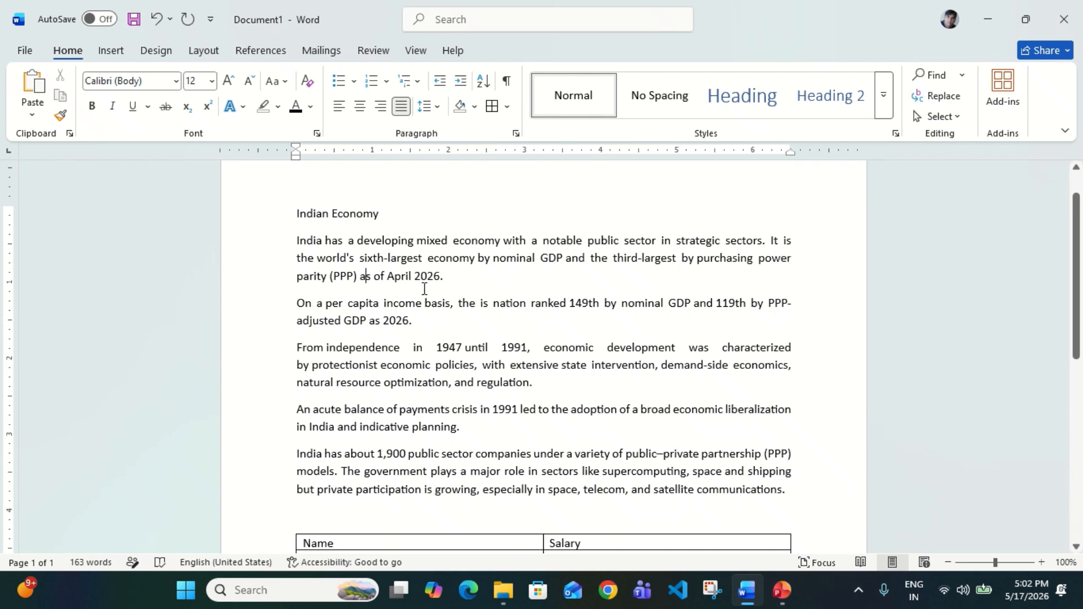
click(455, 287)
key(Return)
key(Return)
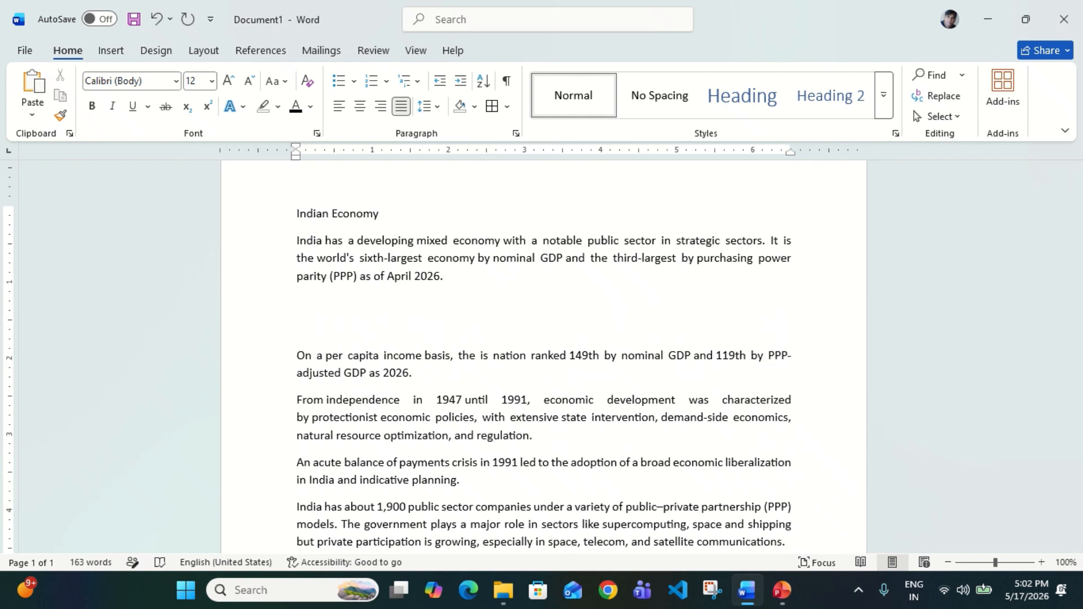
key(BackSpace)
key(BackSpace)
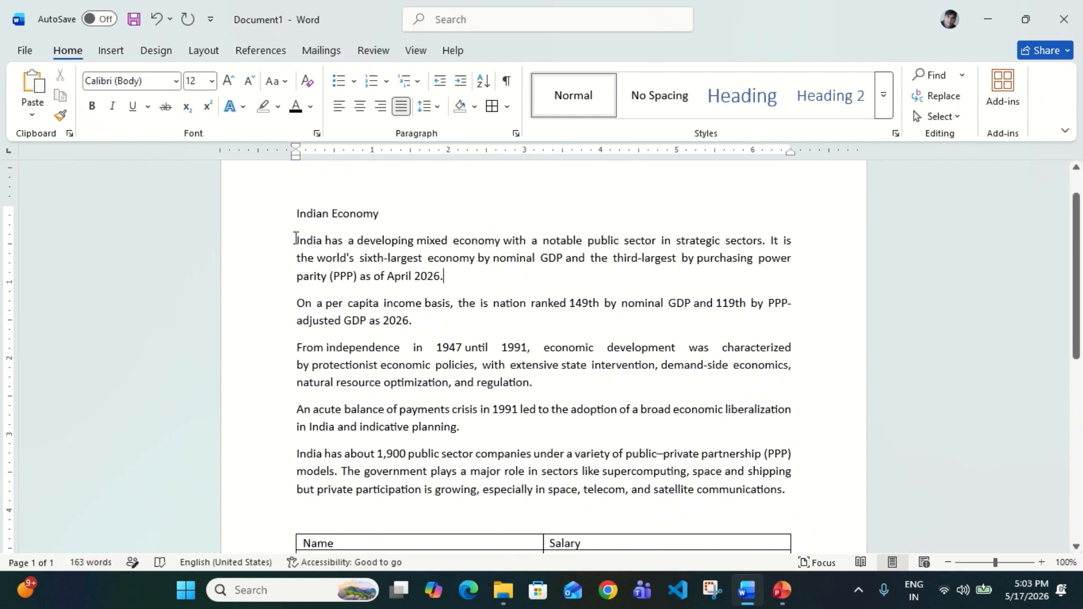
drag(294, 237, 440, 276)
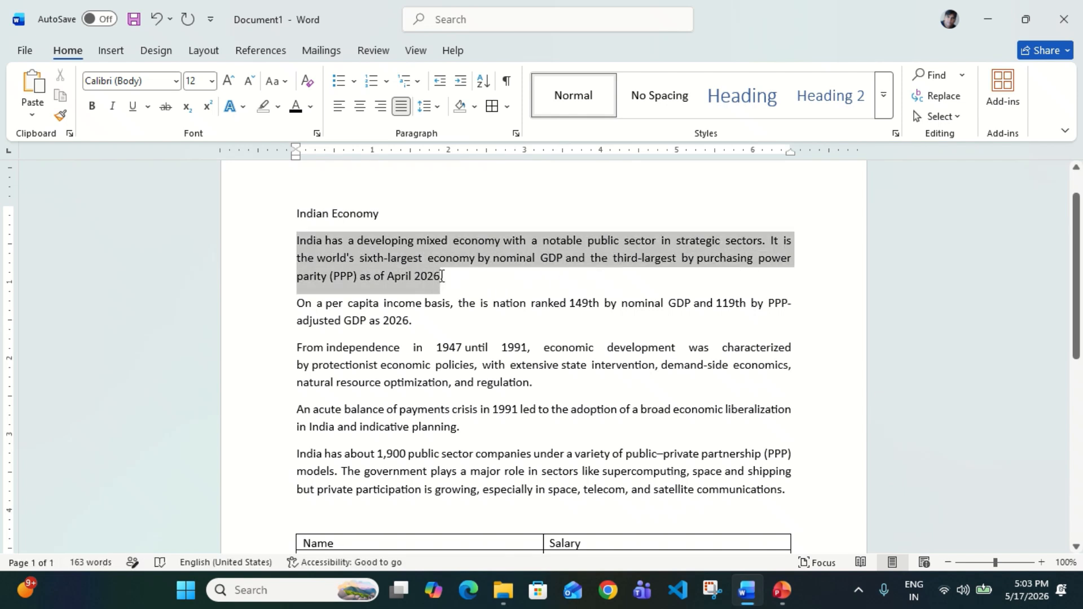
click(438, 112)
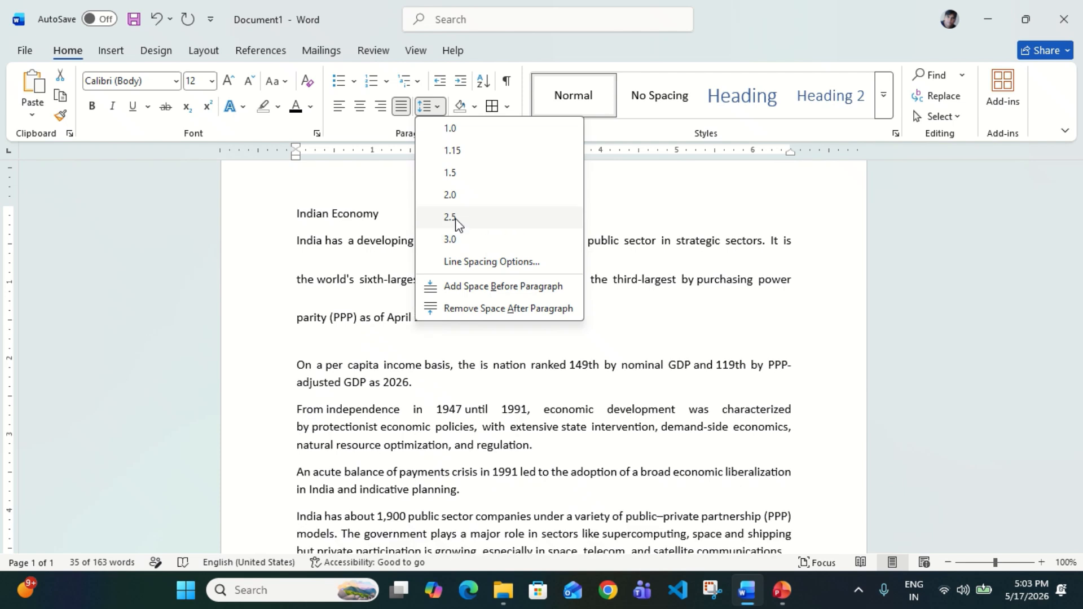
click(453, 218)
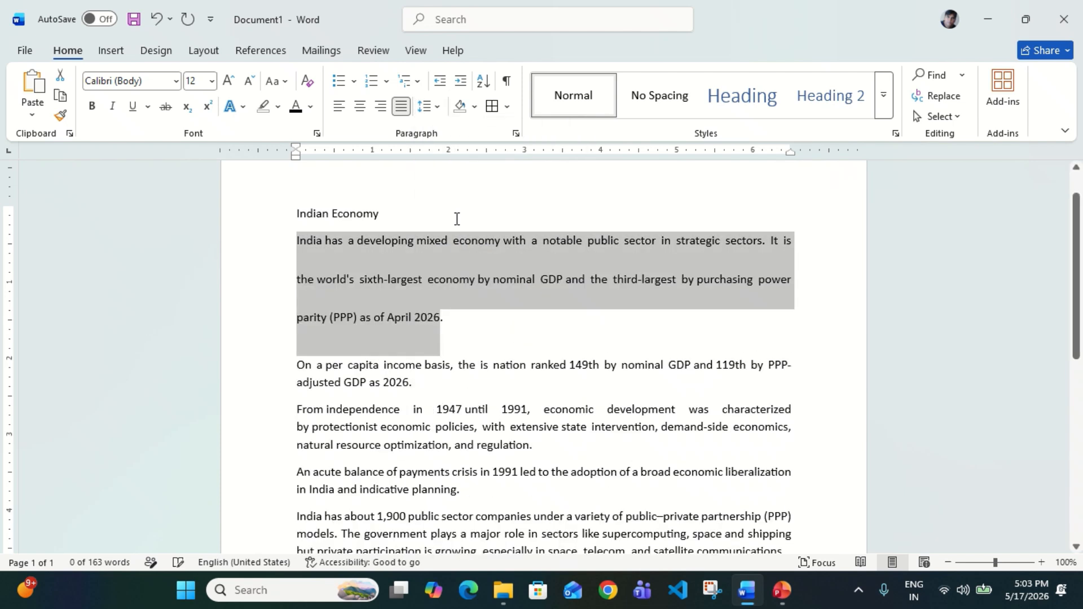
click(512, 348)
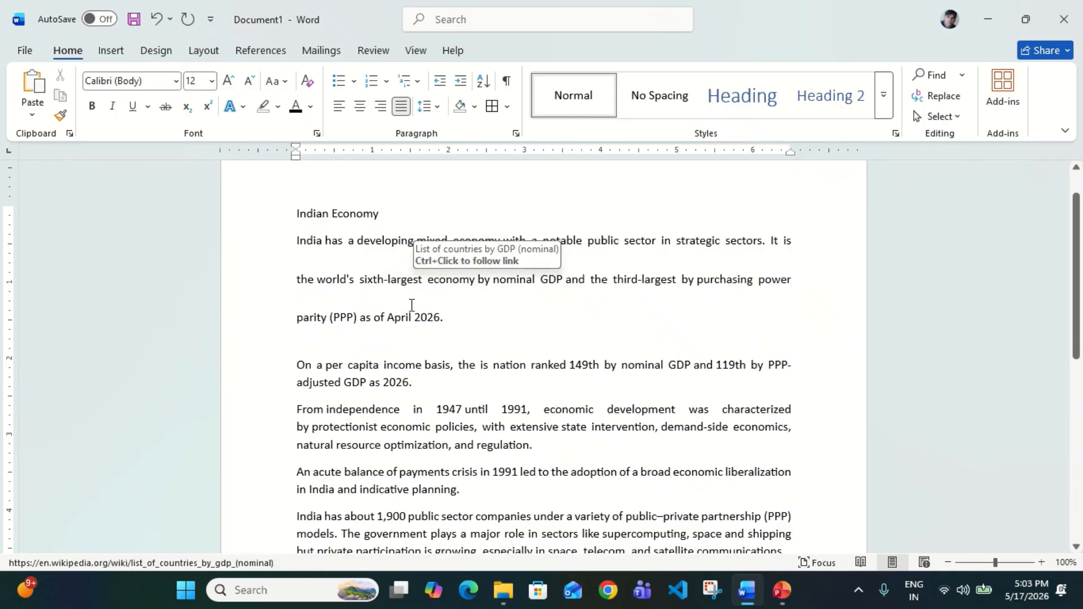
Change the first paragraph's line spacing to 1.15
drag(299, 248, 445, 312)
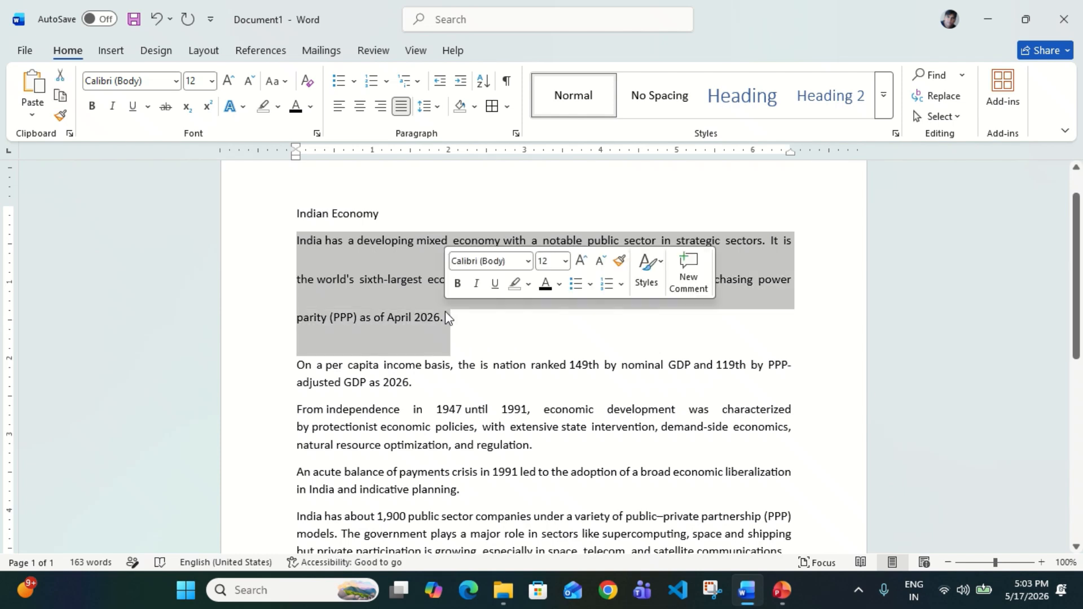
click(439, 108)
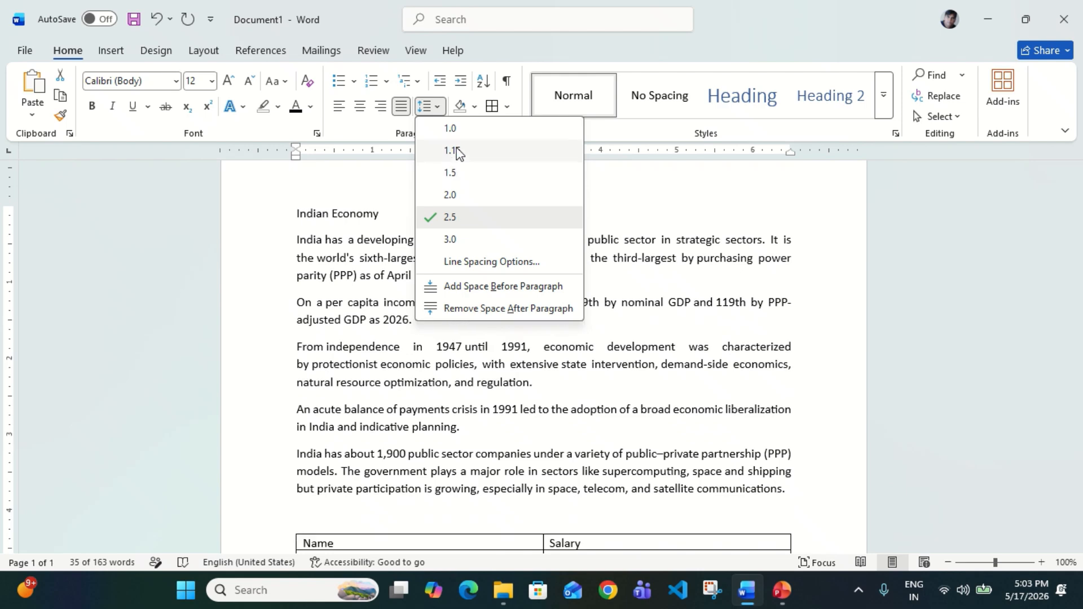
click(457, 151)
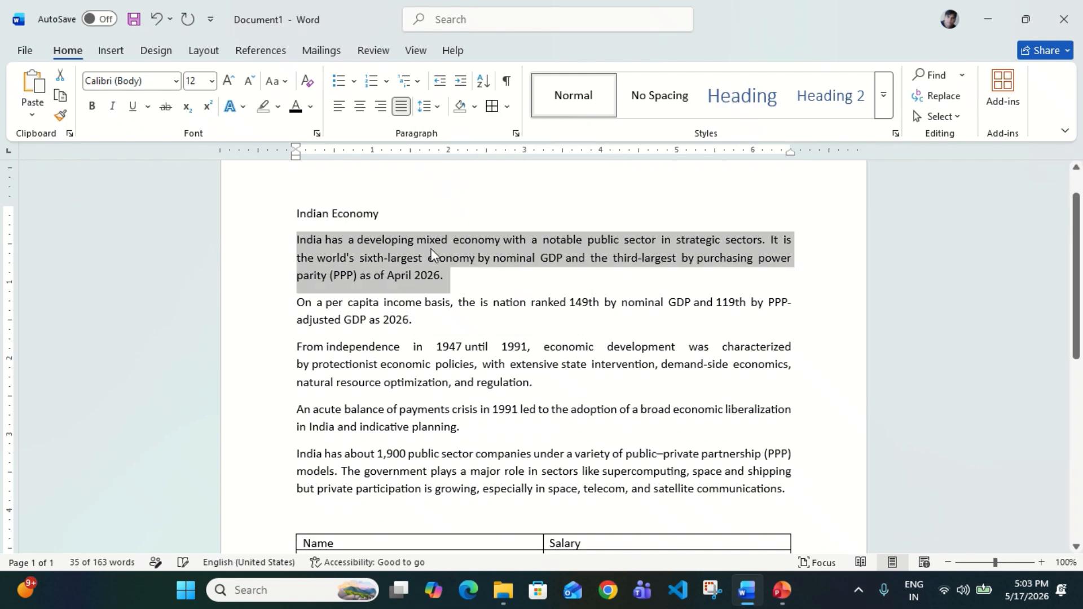
click(539, 294)
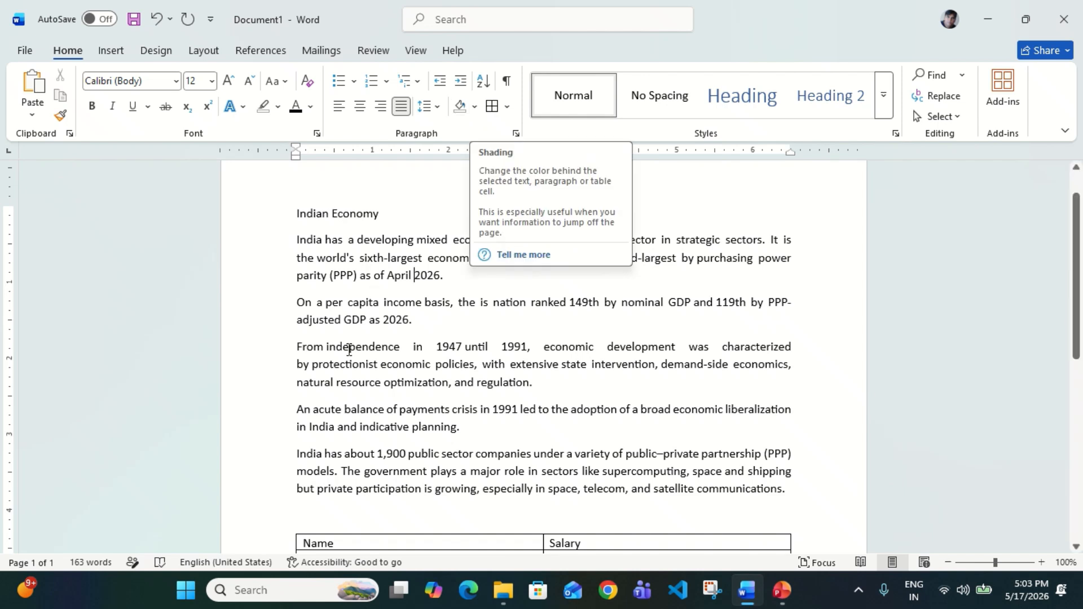
Shade the first paragraph orange, the second blue and the fourth green
click(368, 255)
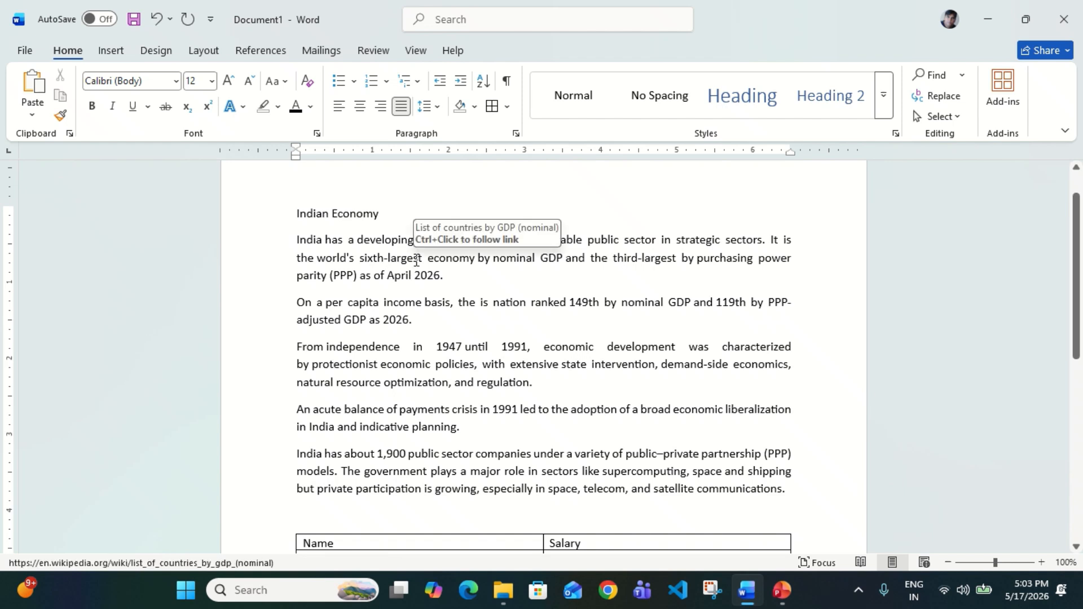
click(475, 107)
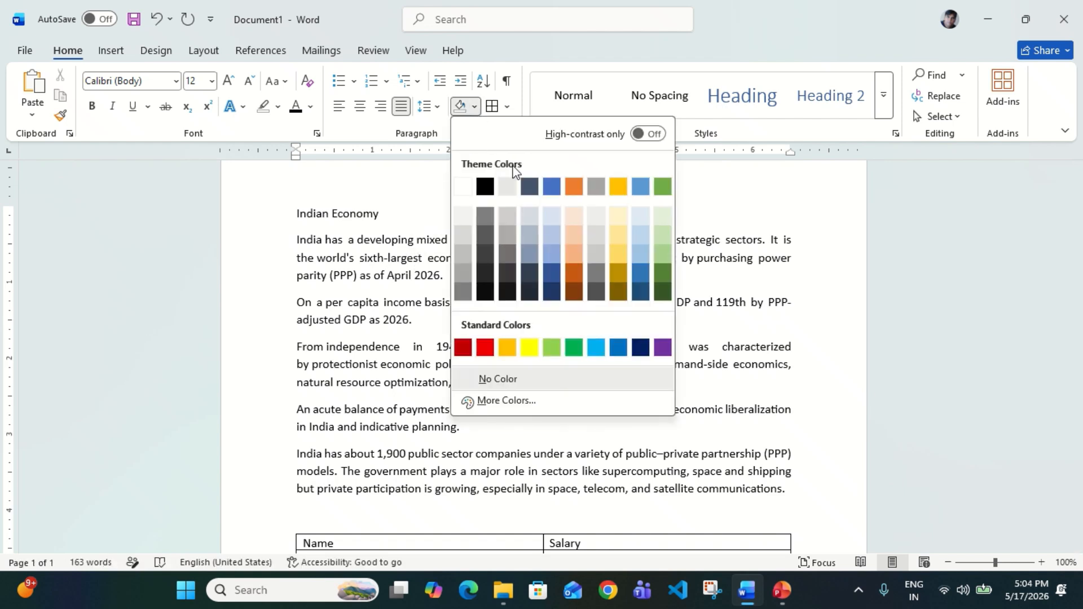
click(575, 186)
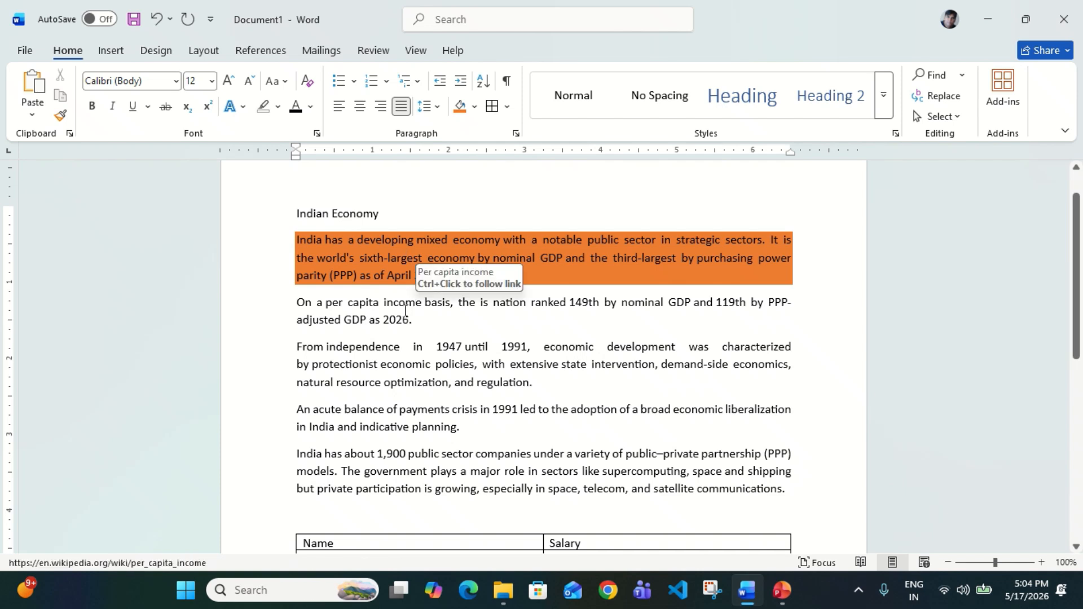
click(479, 109)
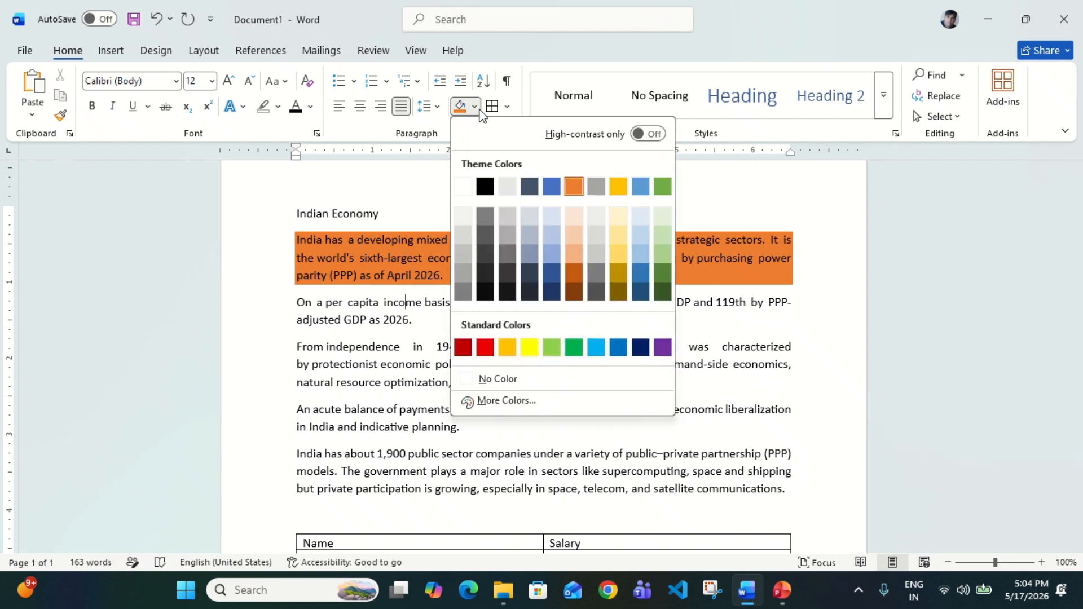
click(645, 187)
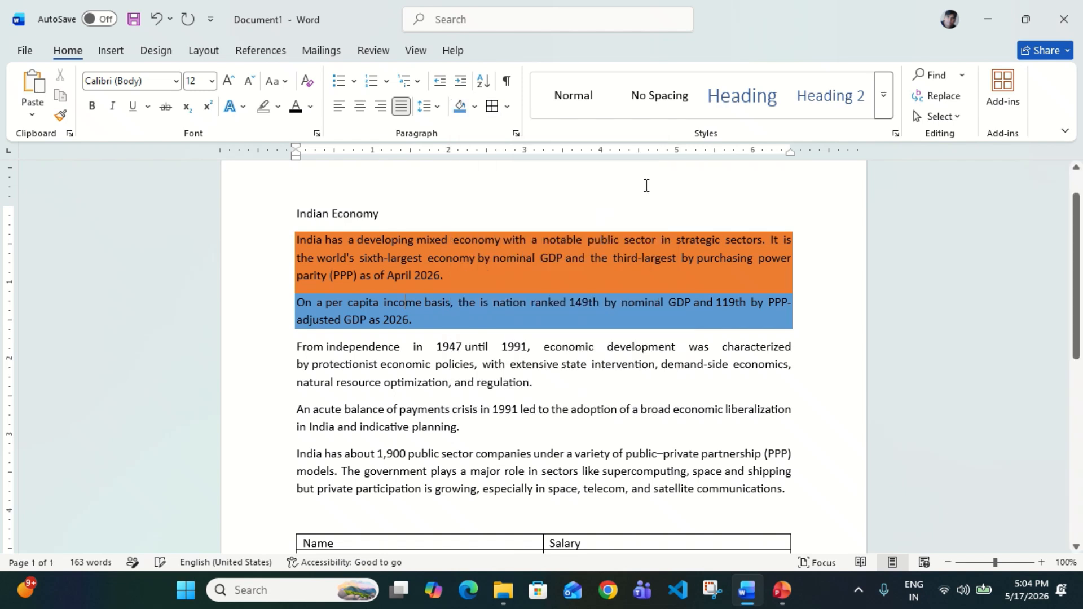
click(381, 413)
click(475, 107)
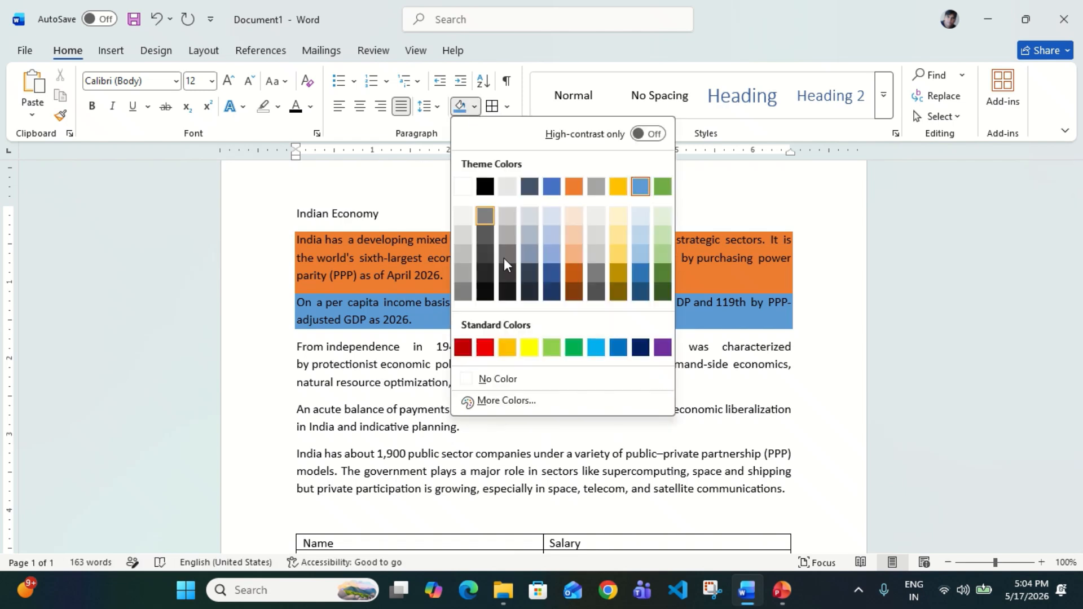
click(553, 344)
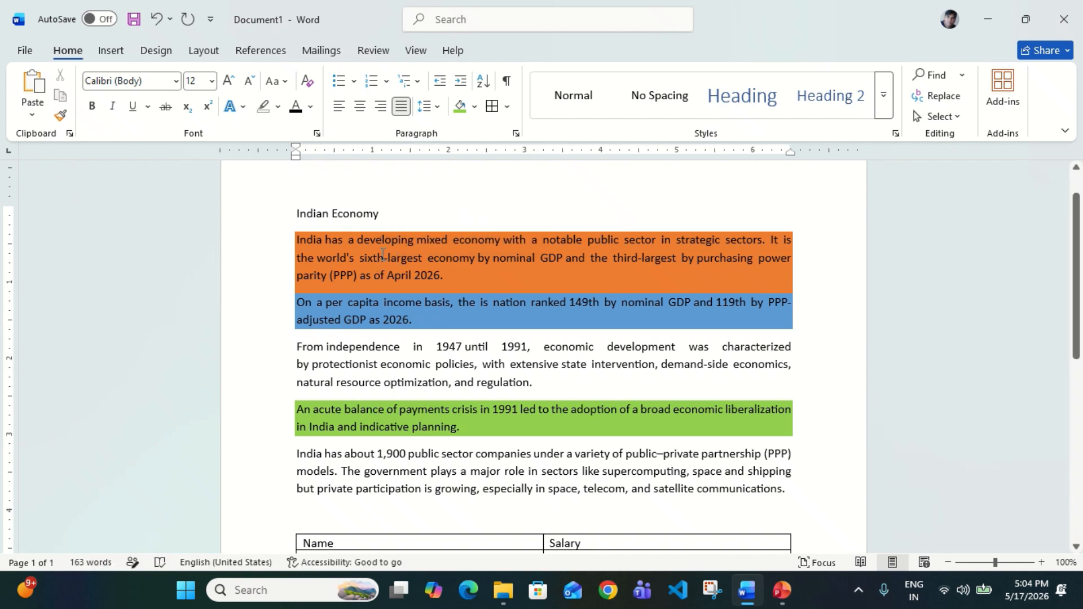
Set the first four paragraphs' shading to No Color and box-border the first paragraph
drag(376, 240, 423, 427)
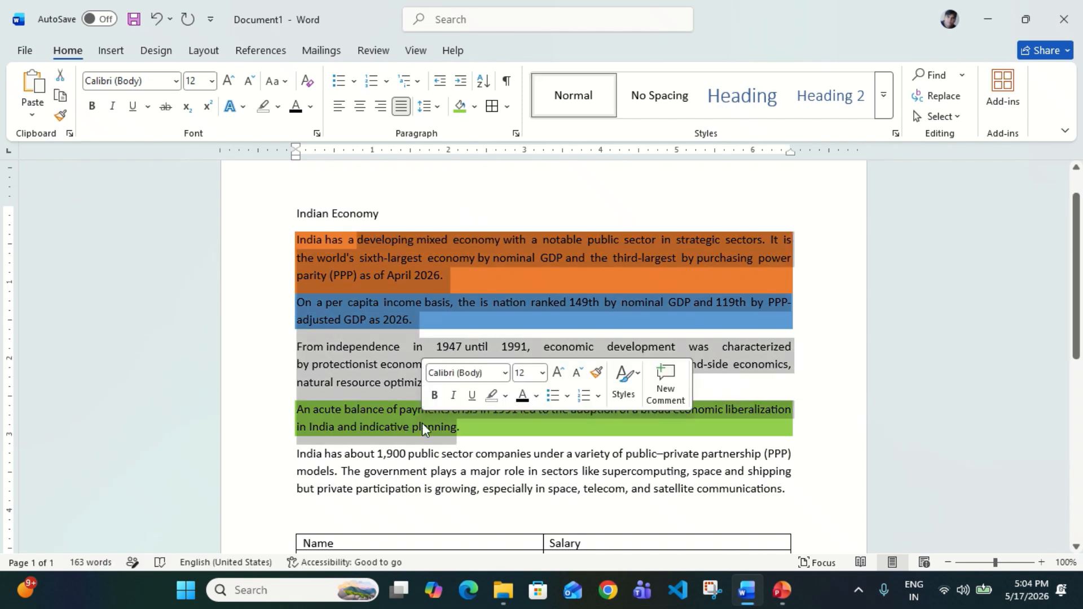
click(475, 107)
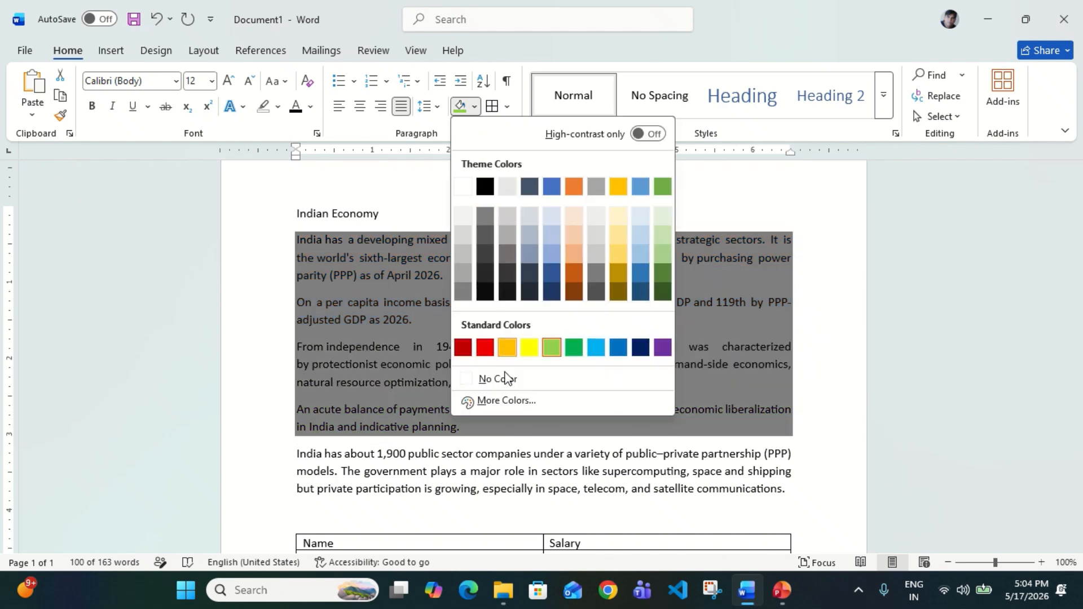
click(504, 377)
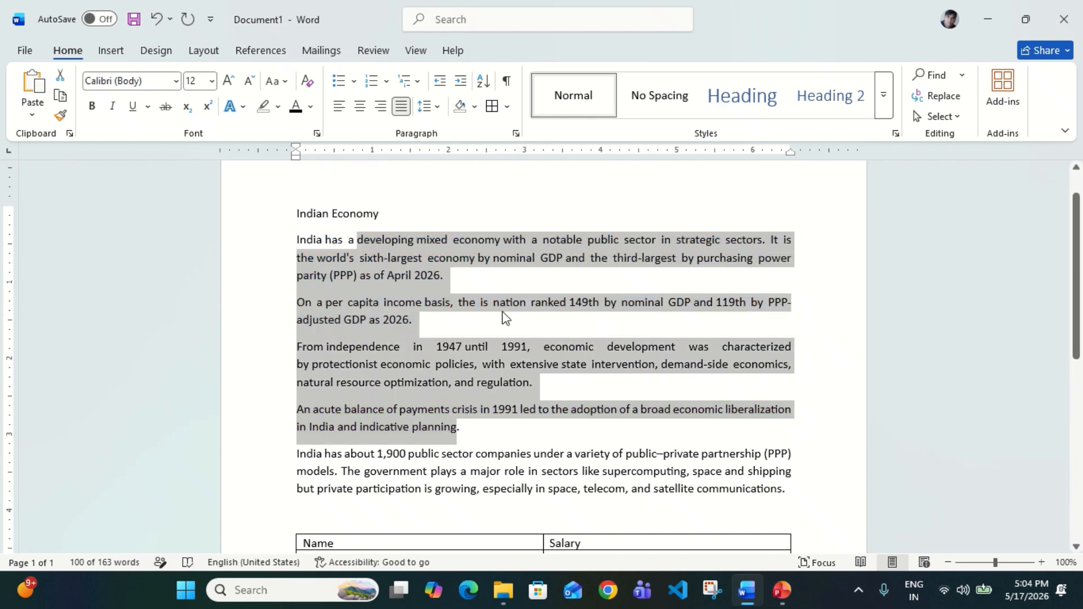
click(502, 313)
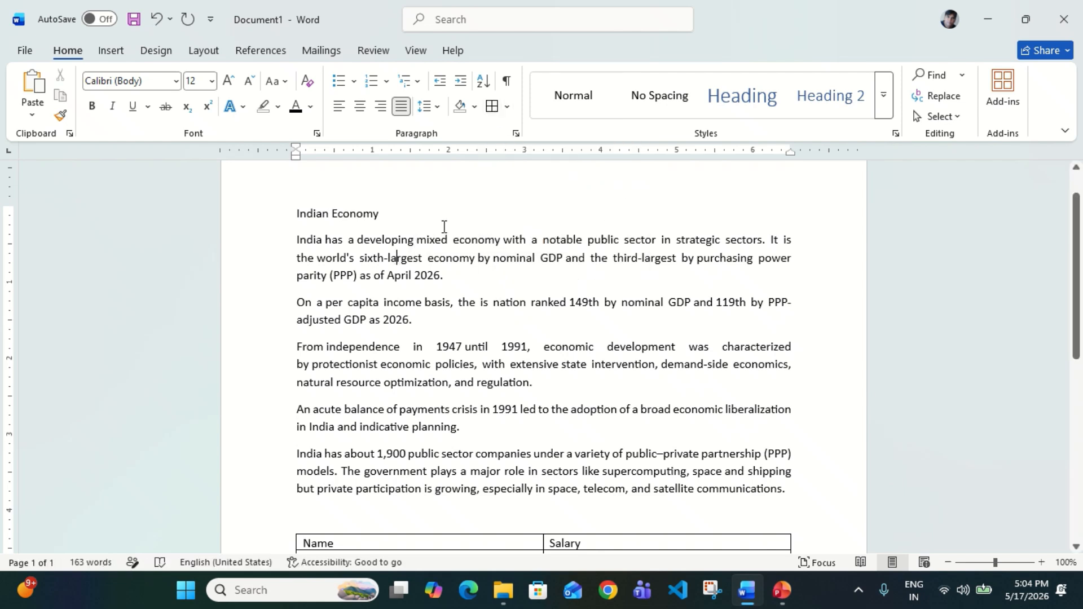
click(490, 110)
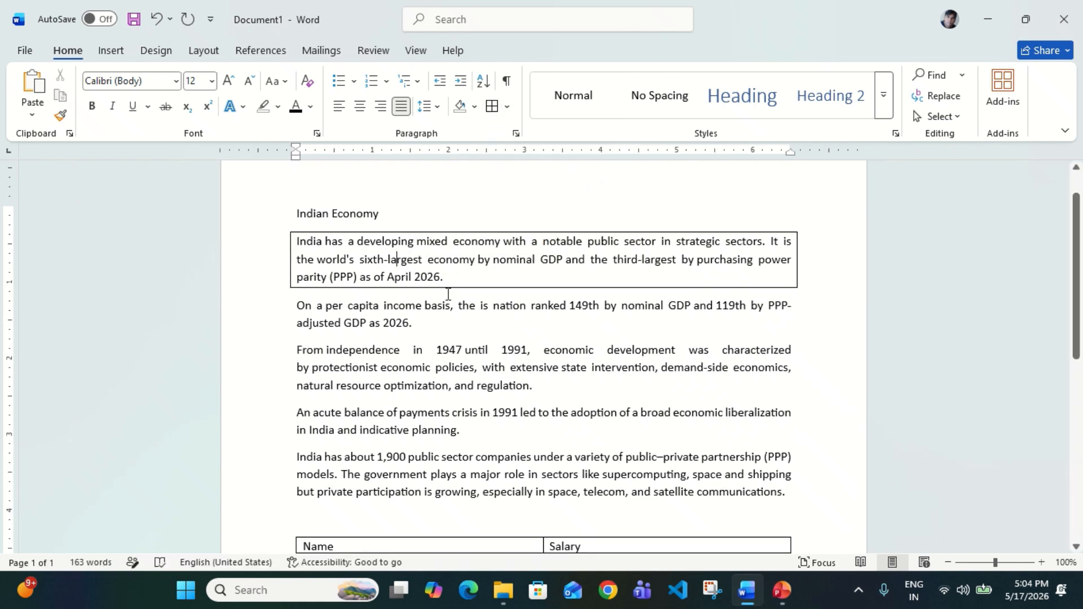
Put box borders on the third paragraph, then on all five body paragraphs
click(453, 359)
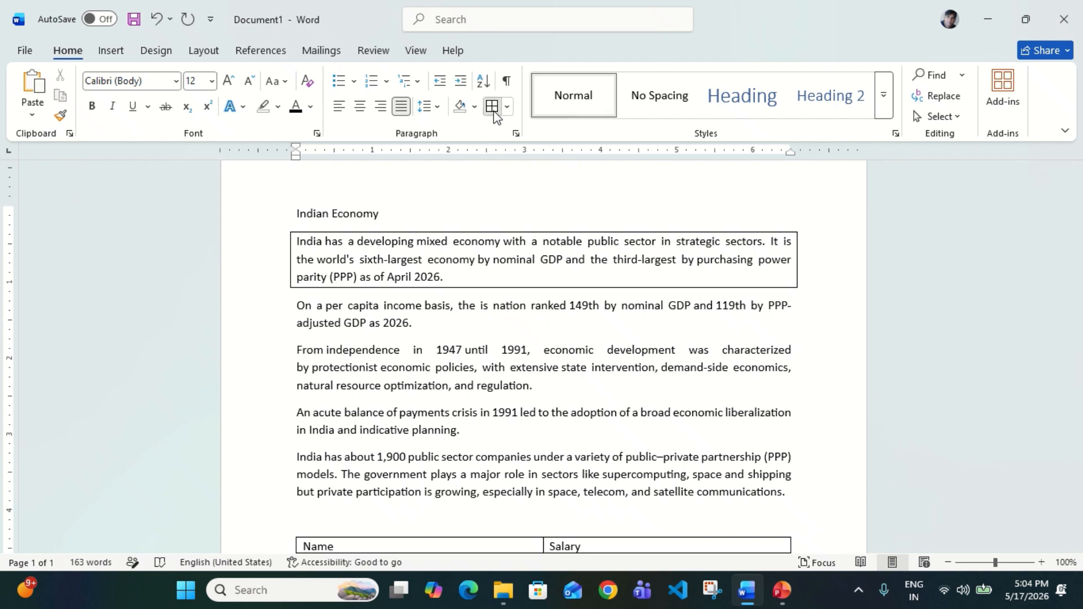
click(492, 106)
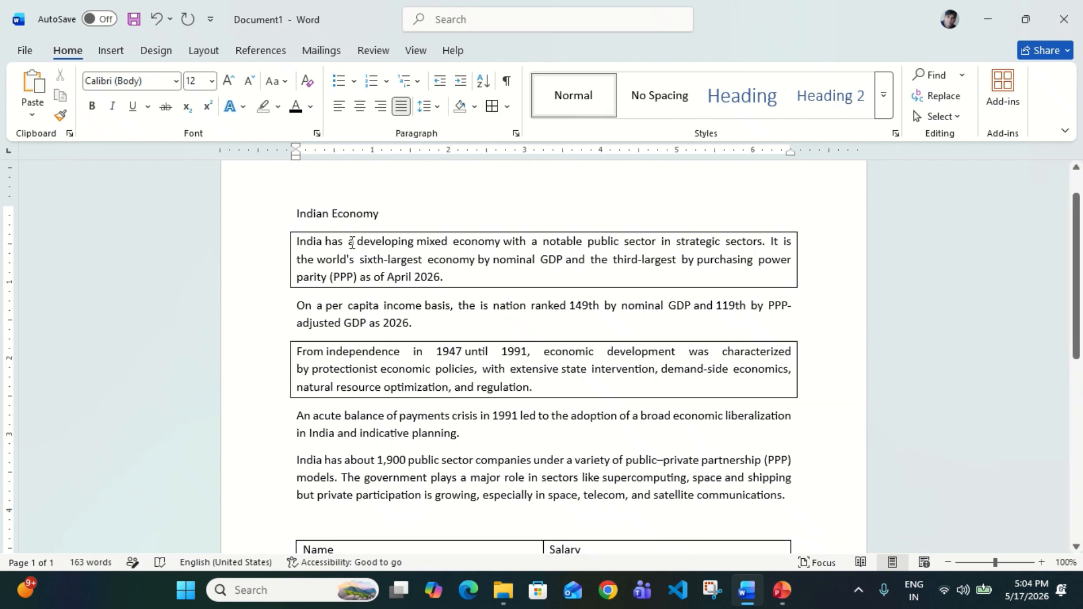
drag(352, 243, 423, 496)
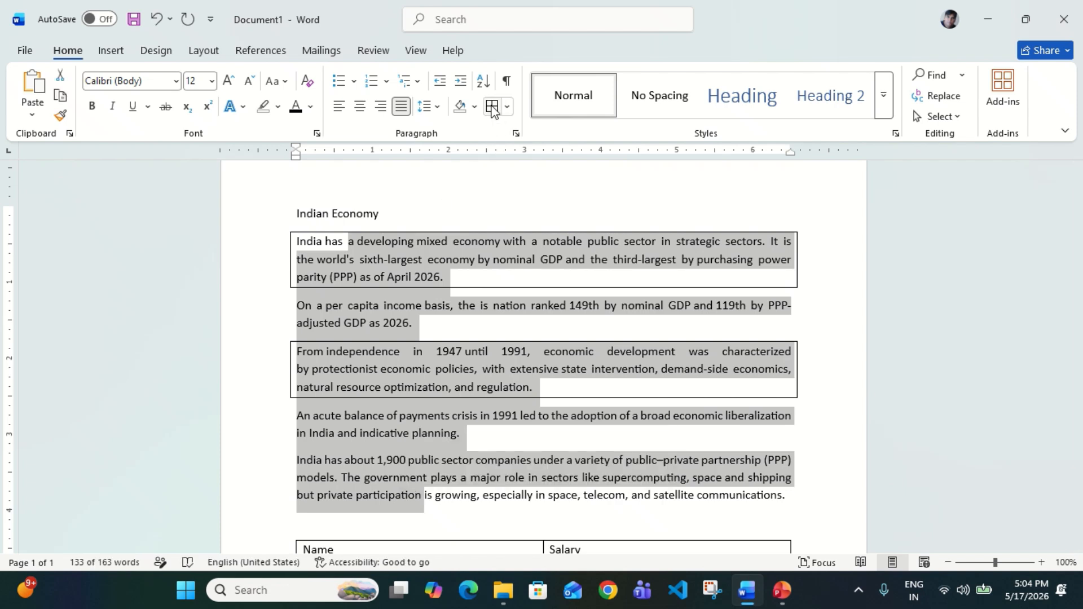
click(491, 108)
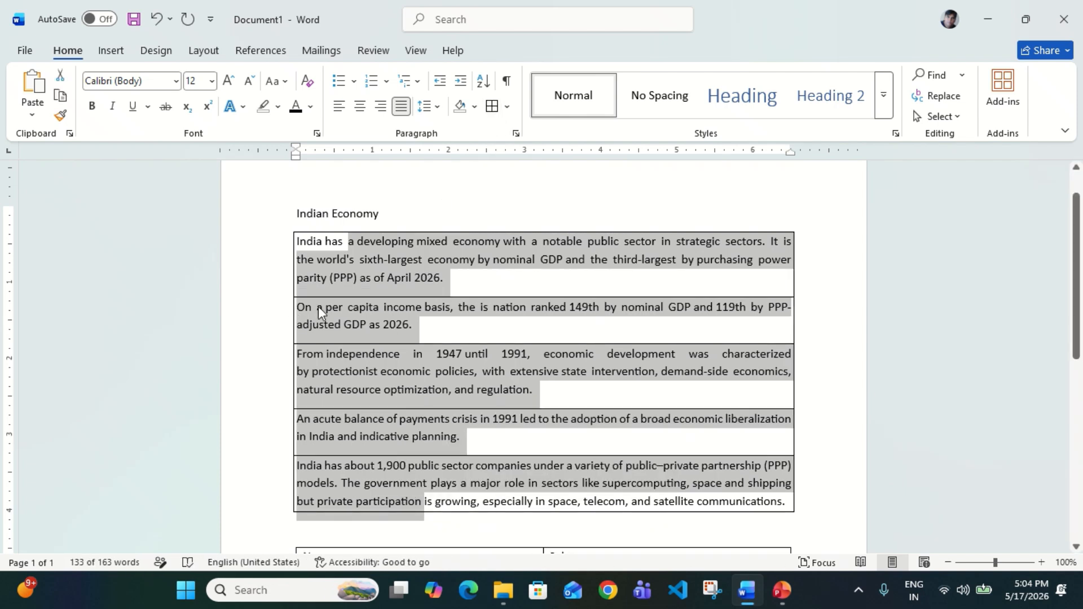
Reselect all five paragraphs, undo the accidental text move, and apply No Border
click(341, 312)
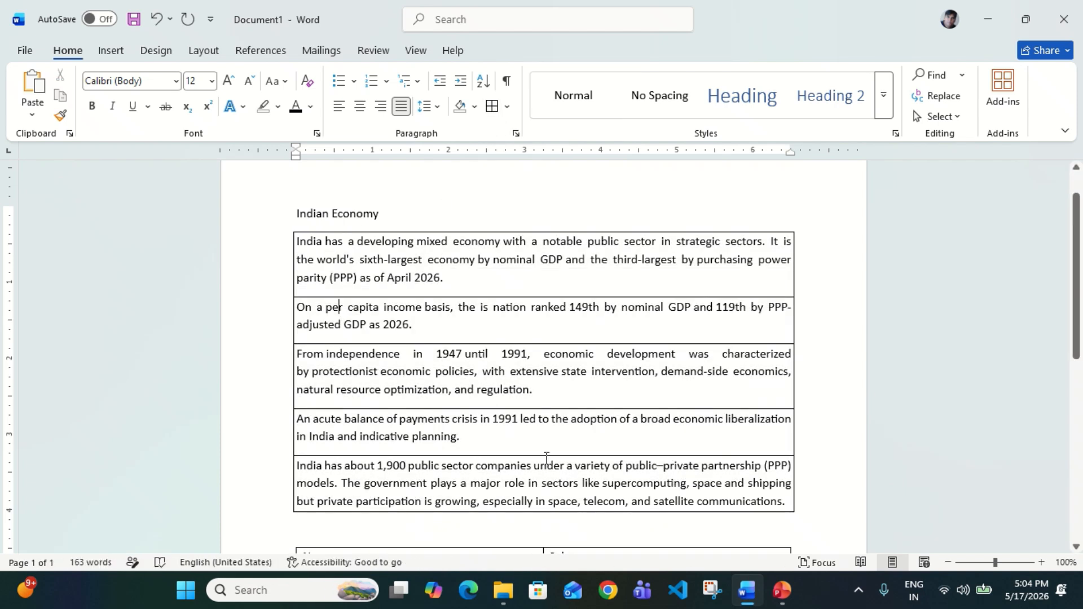
click(435, 243)
drag(307, 243, 440, 497)
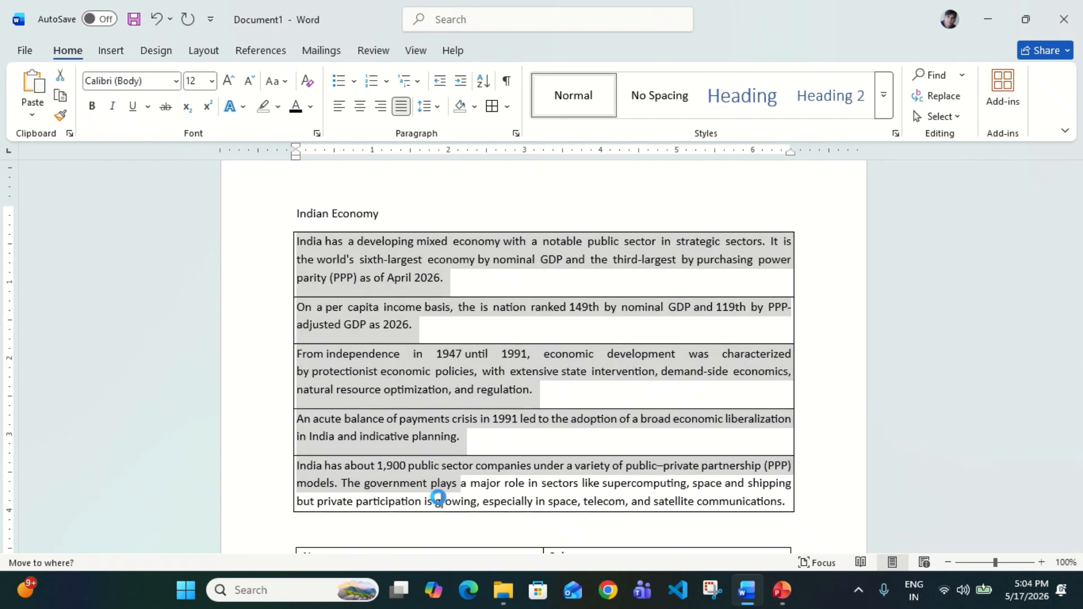
key(ctrl+z)
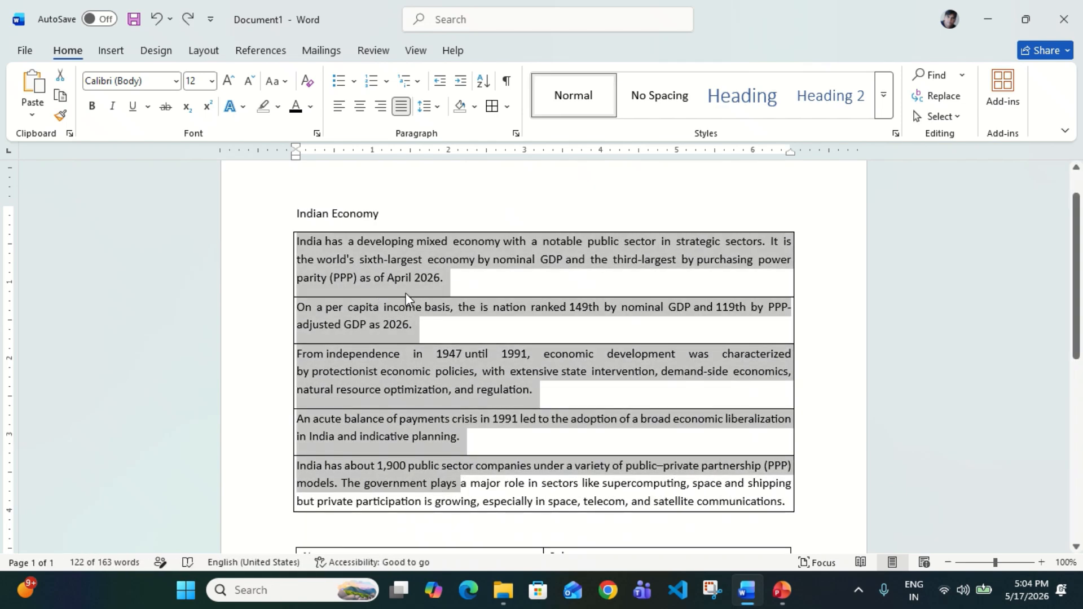
click(508, 107)
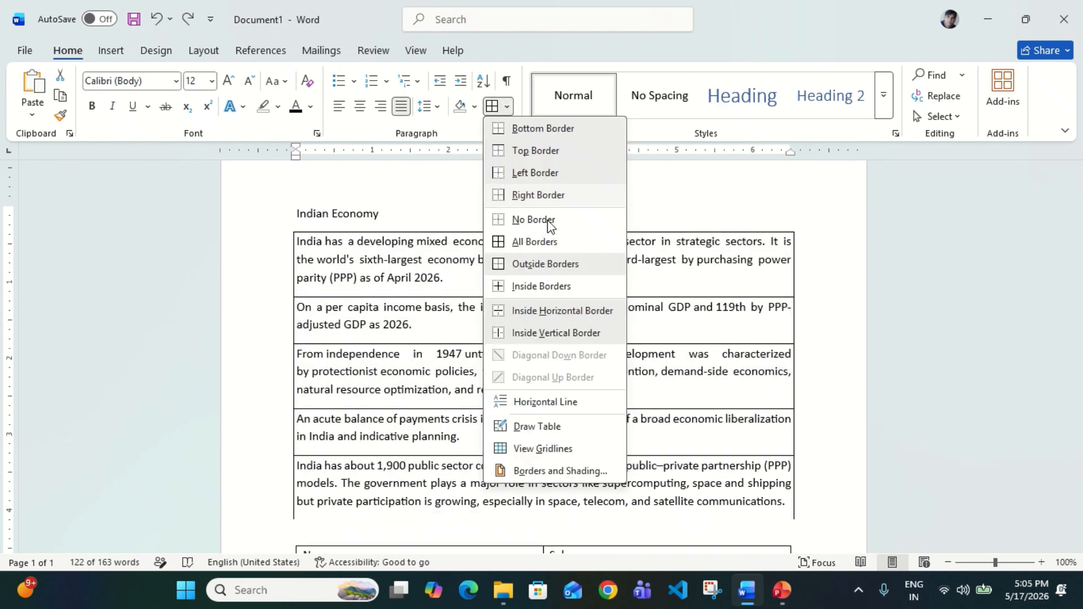
click(550, 222)
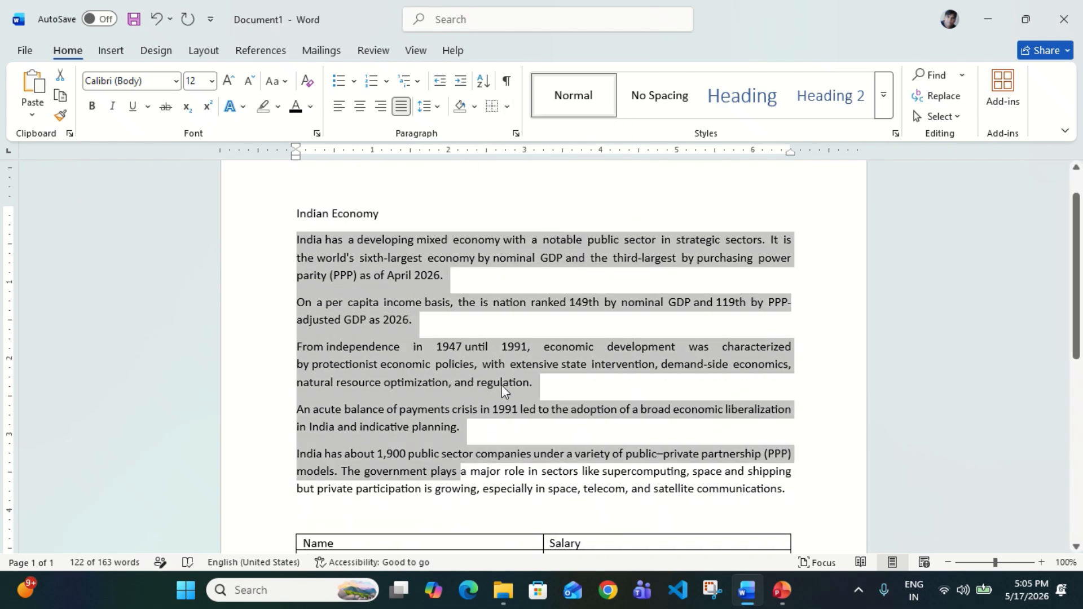
click(502, 385)
Add a top border and a bottom border to the first paragraph
click(378, 247)
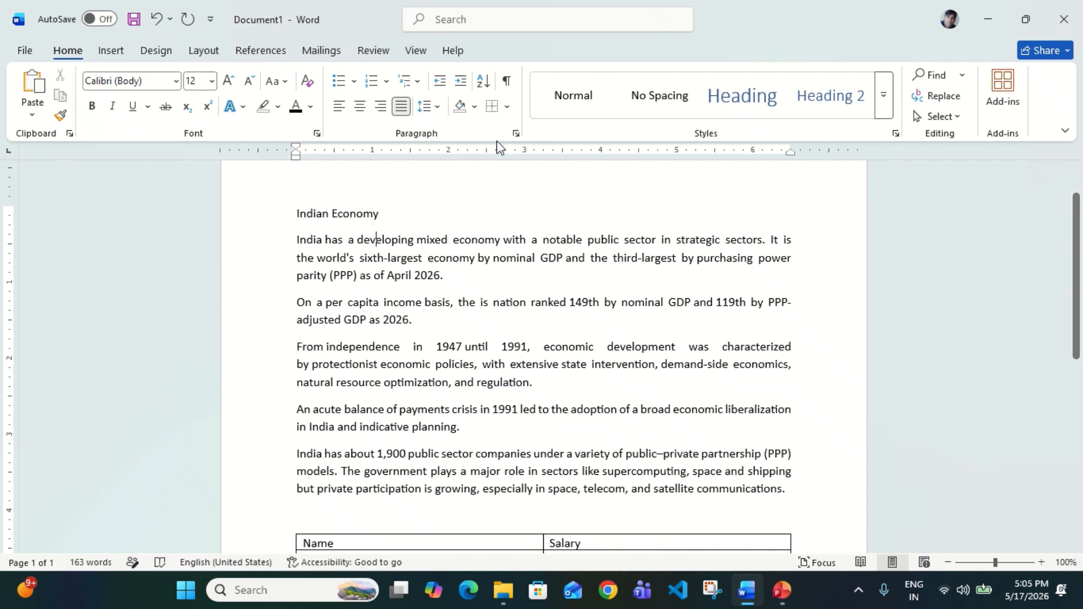
click(508, 108)
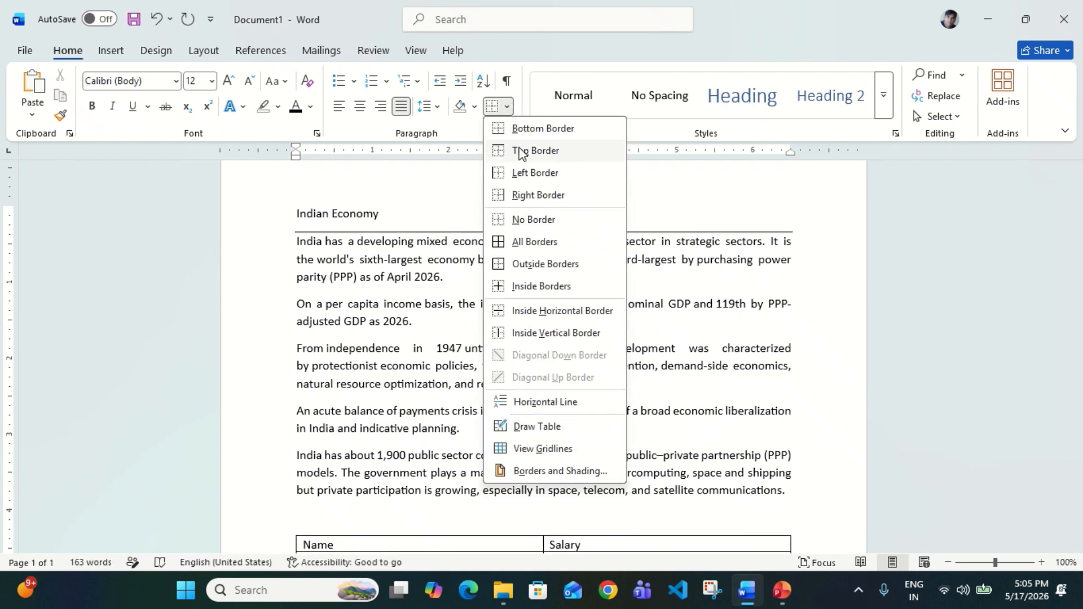
click(520, 151)
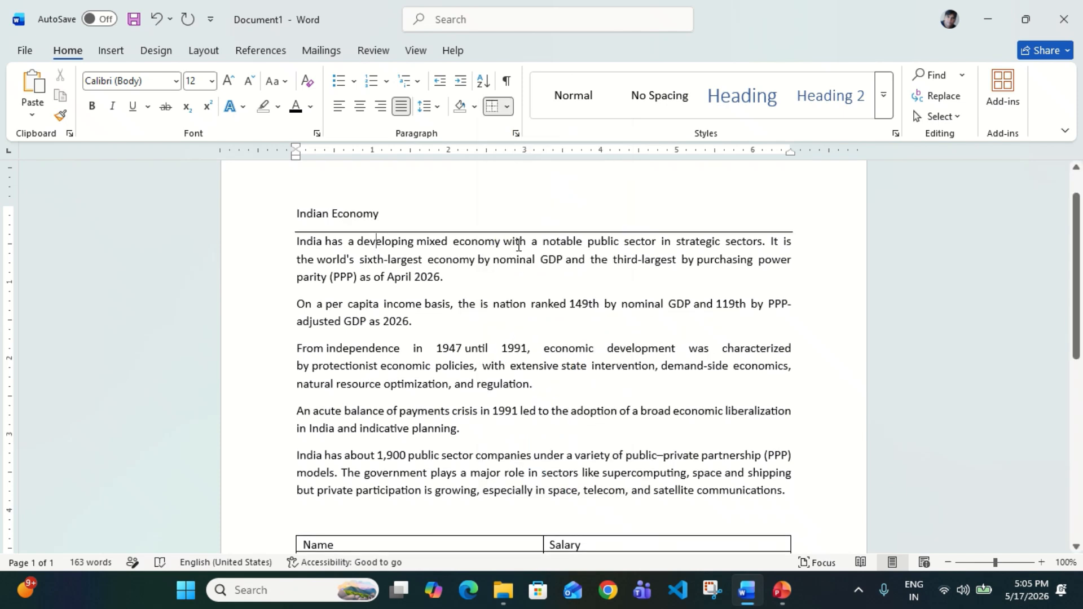
click(507, 110)
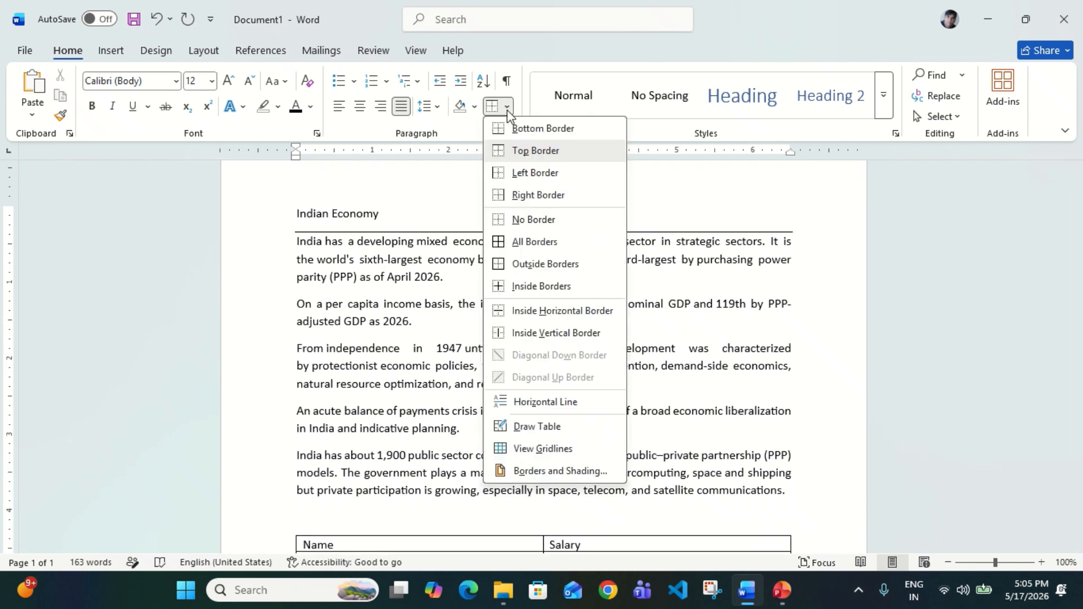
click(524, 130)
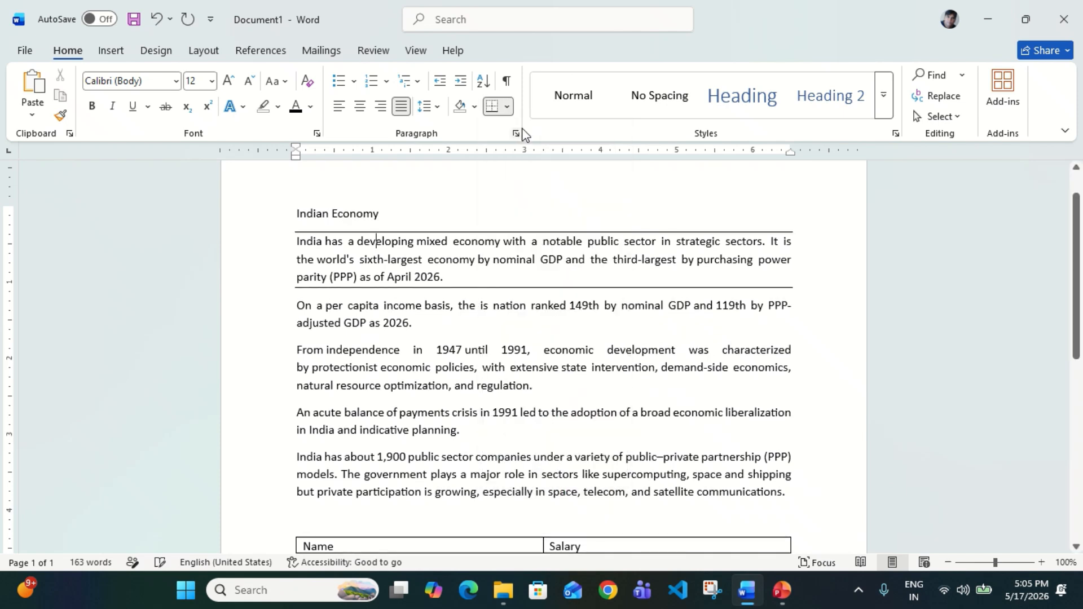
click(506, 107)
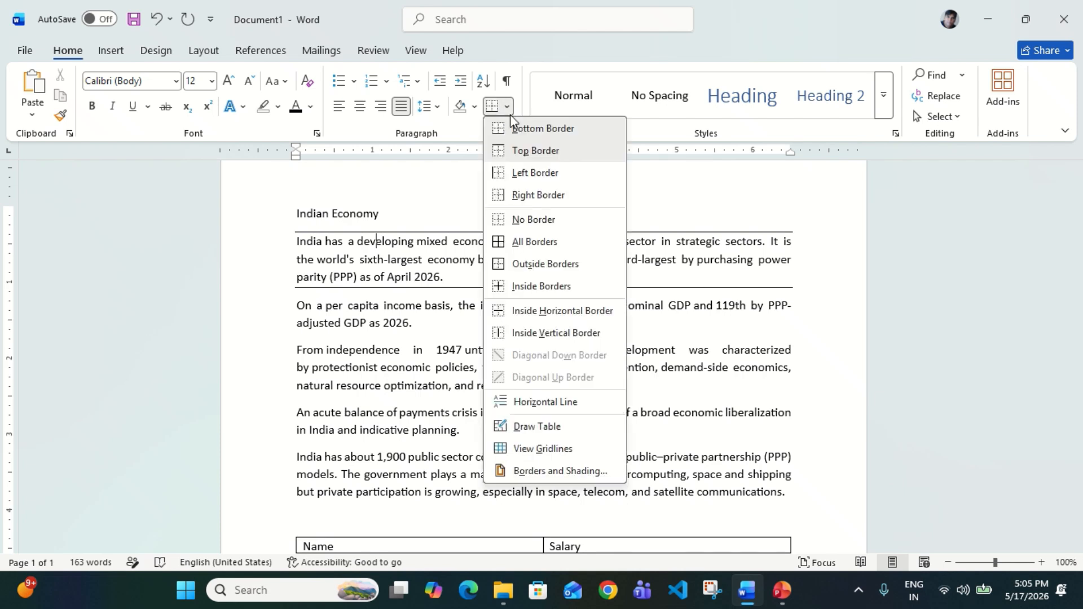
key(Escape)
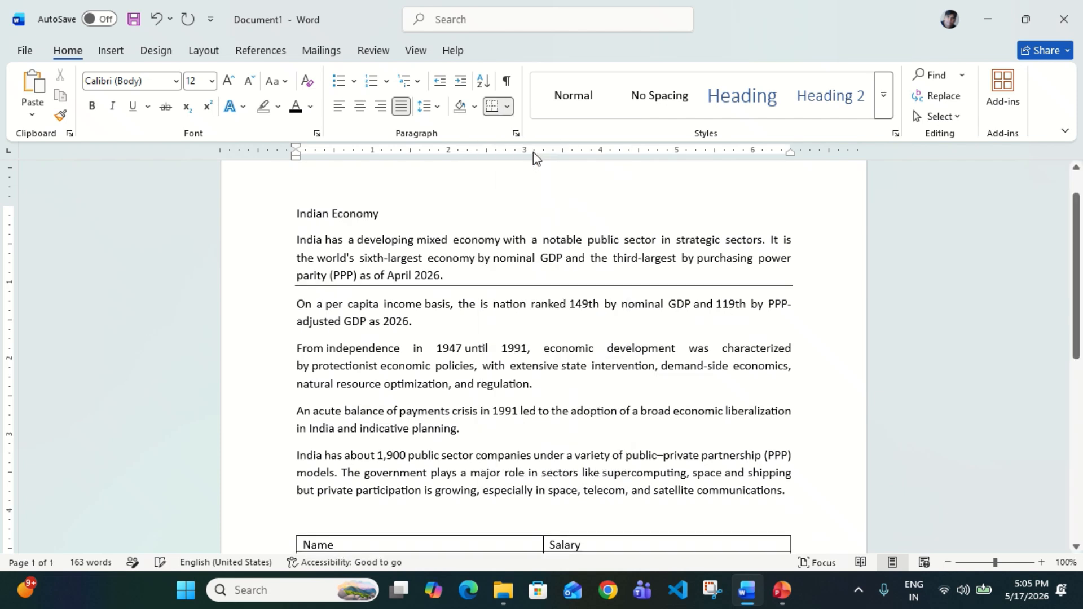
Give the first, From independence and last paragraphs a left border
click(507, 106)
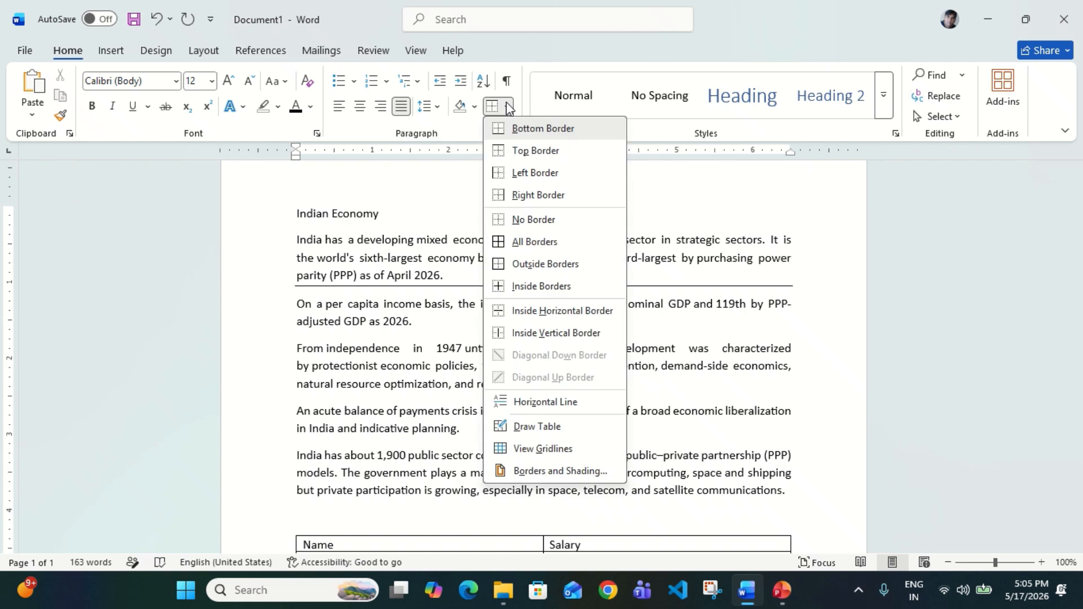
click(518, 176)
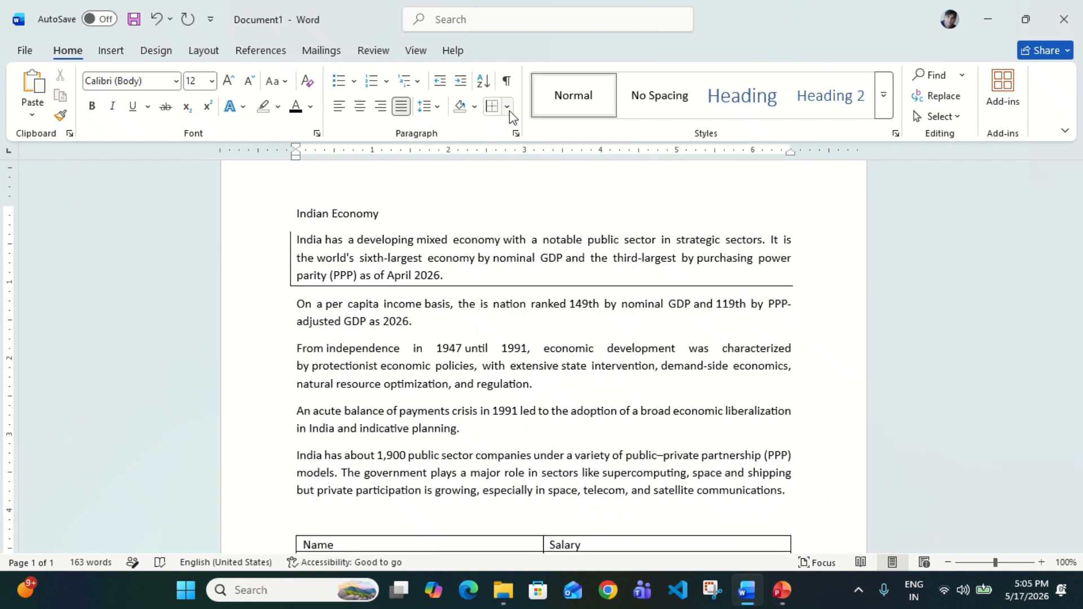
click(493, 107)
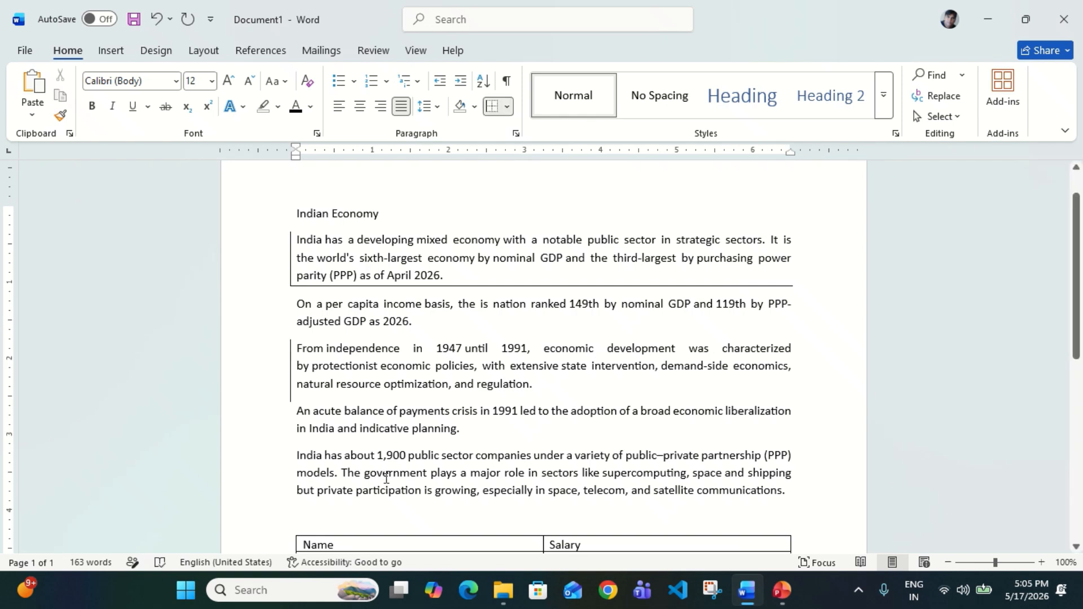
click(385, 477)
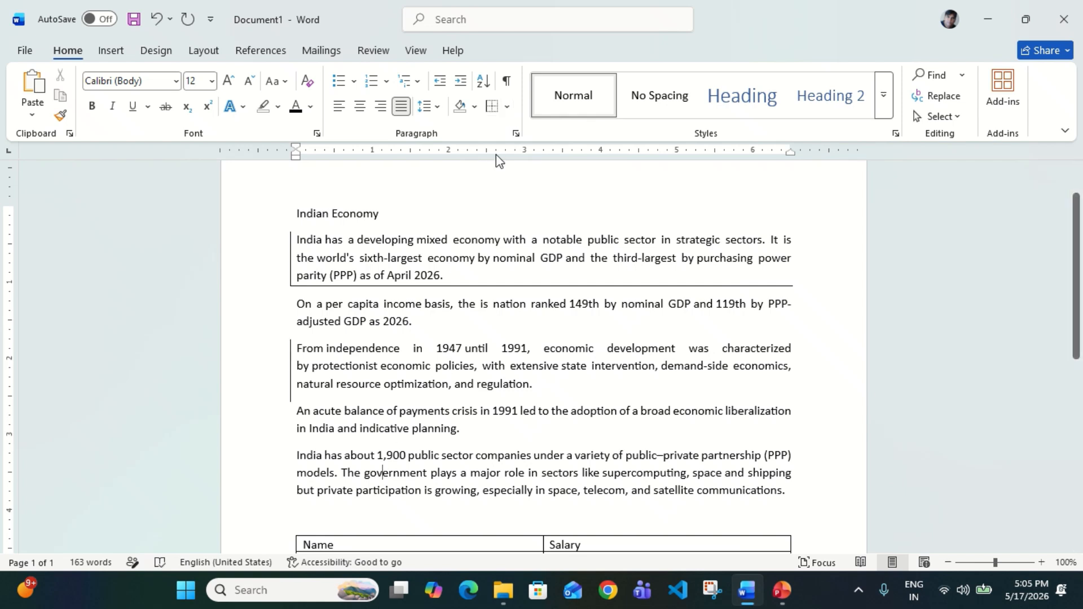
click(492, 107)
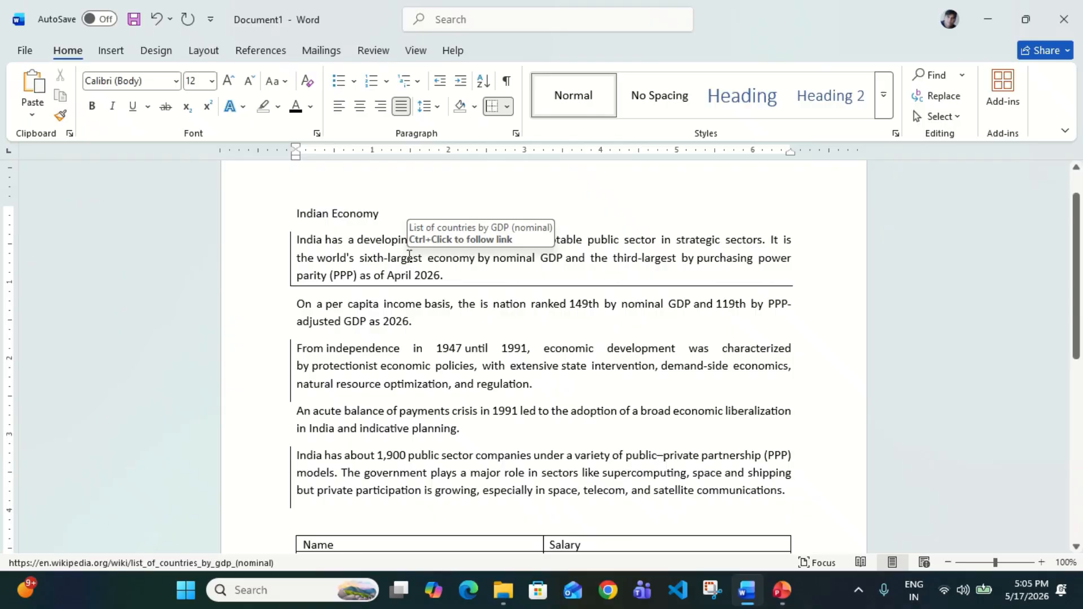
Select the bordered paragraphs and remove all their borders with No Border
drag(410, 257, 406, 446)
click(402, 472)
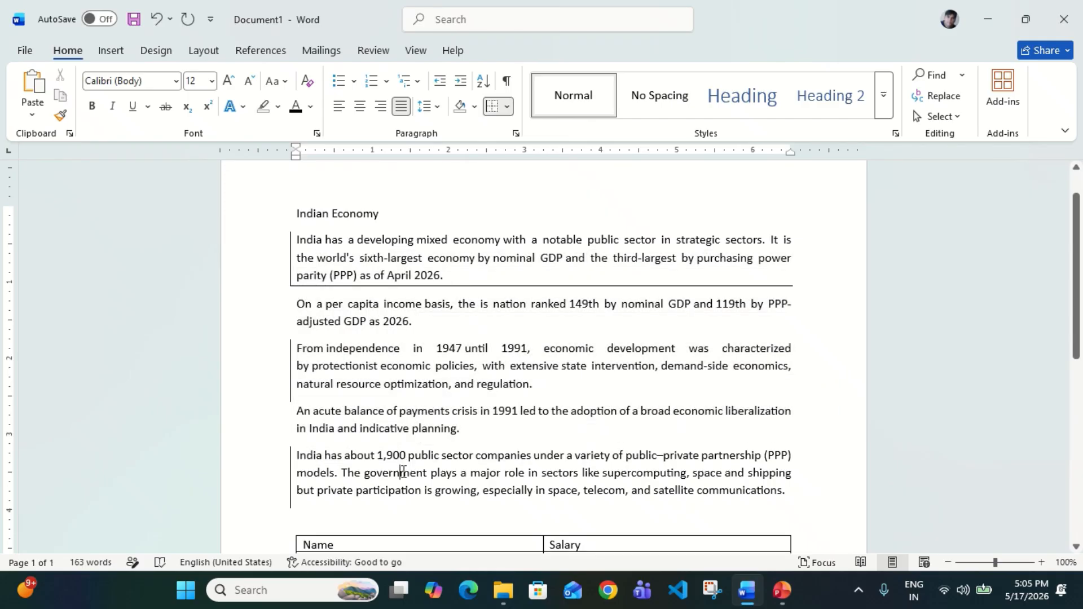
drag(379, 255, 384, 474)
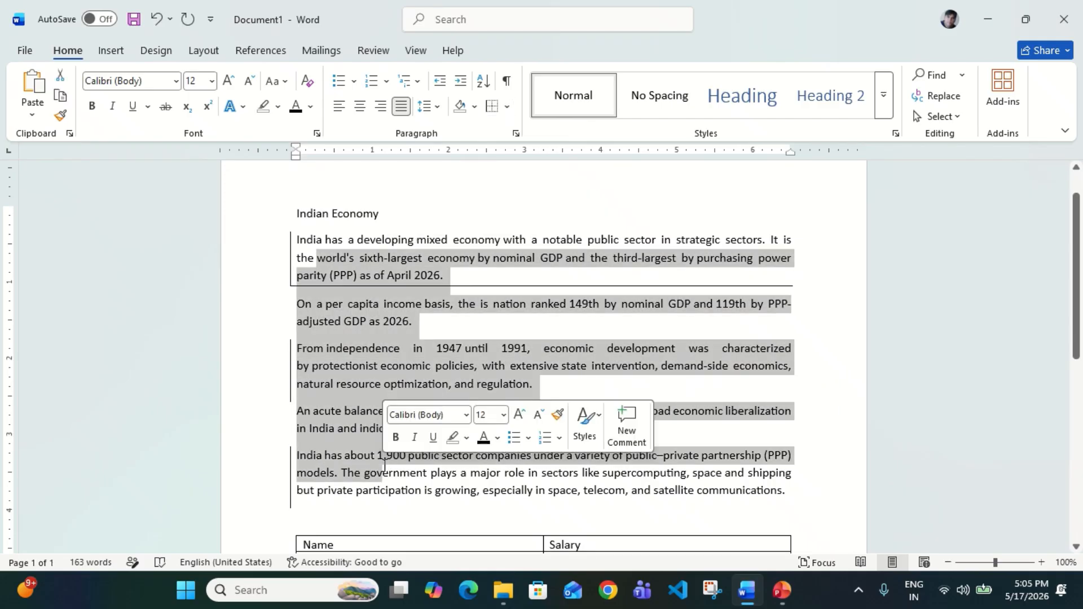
click(507, 106)
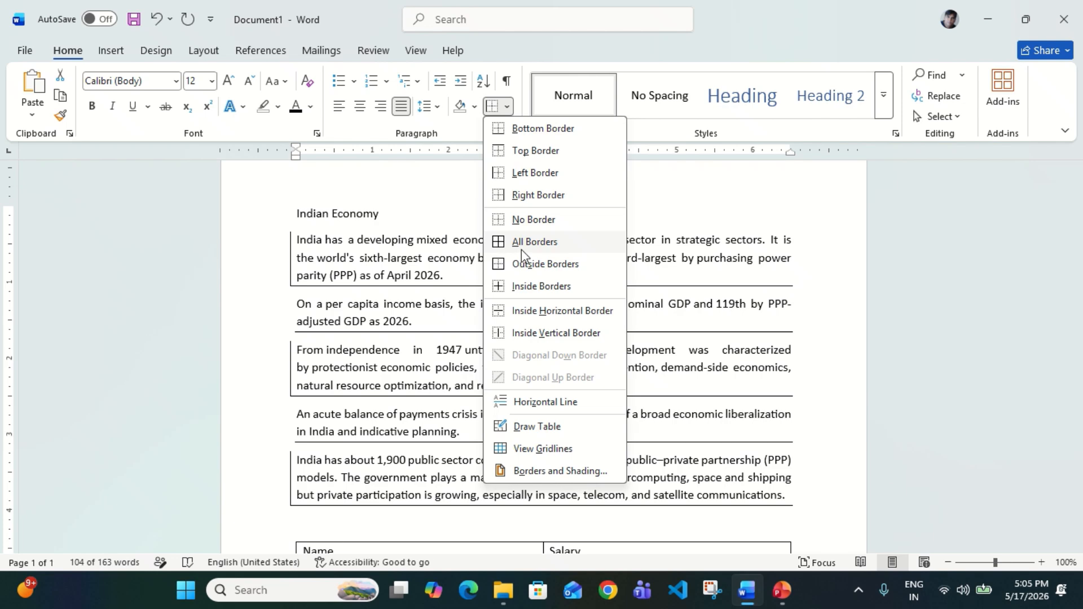
click(534, 220)
Deselect the text and scroll down to show the five-row Name/Salary table
click(437, 365)
scroll(437, 361, down, 5)
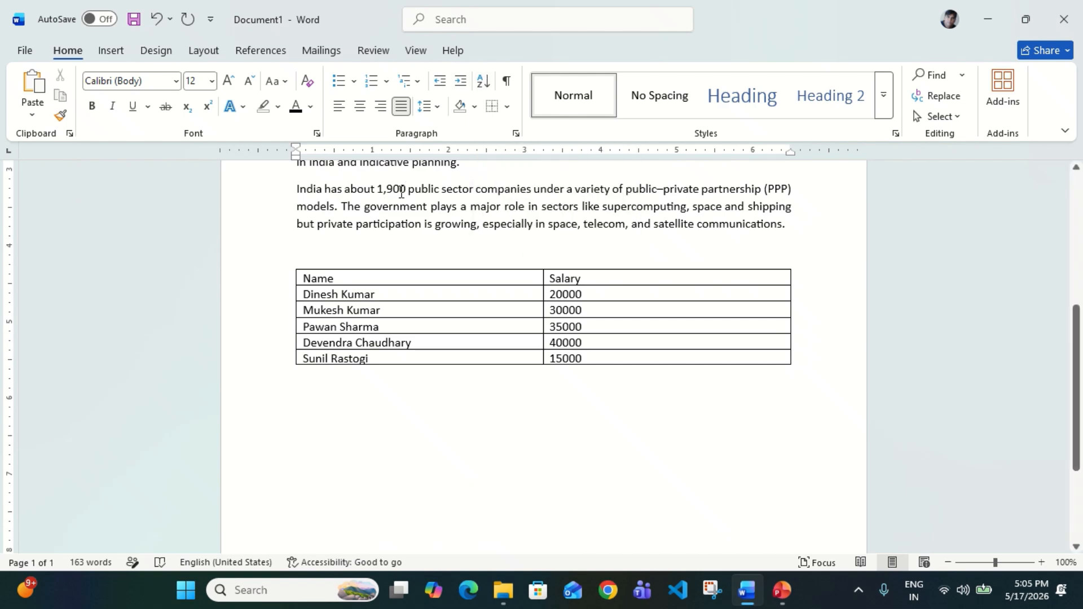
scroll(401, 192, up, 3)
scroll(401, 192, up, 2)
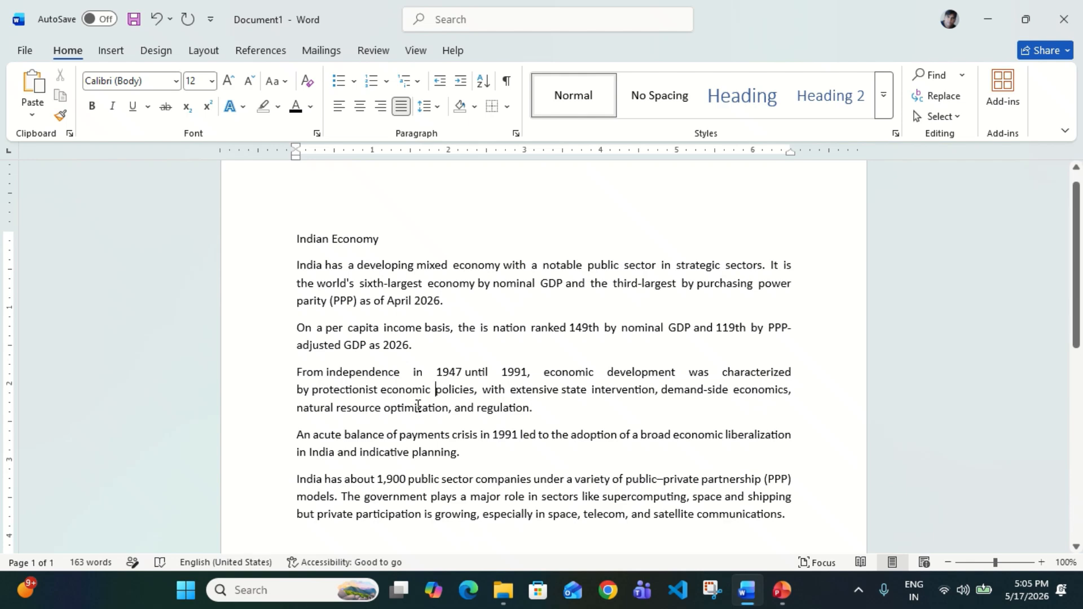
scroll(378, 349, down, 5)
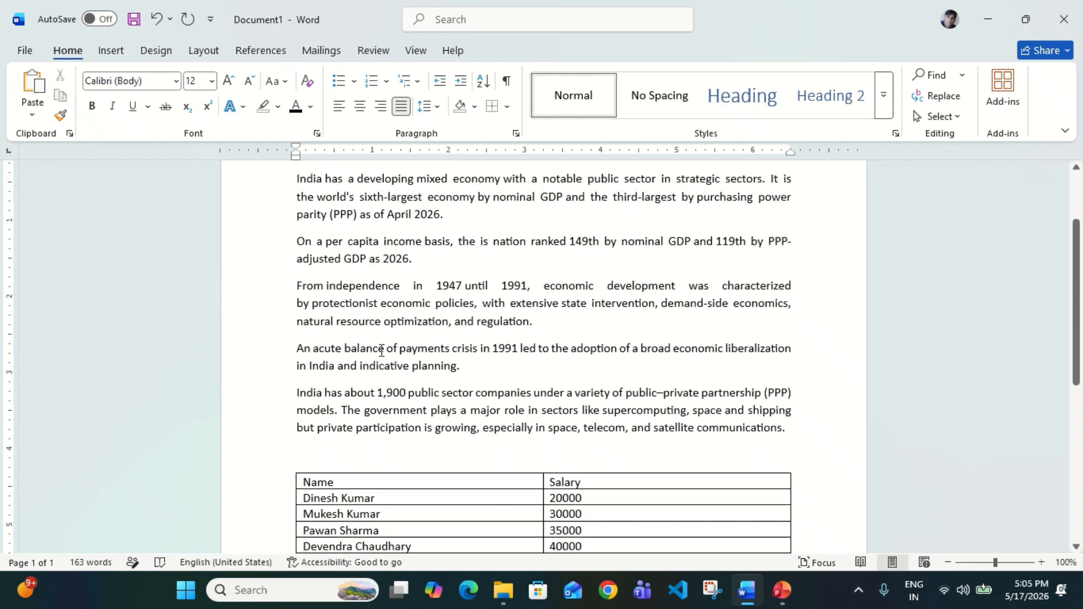
scroll(382, 351, down, 1)
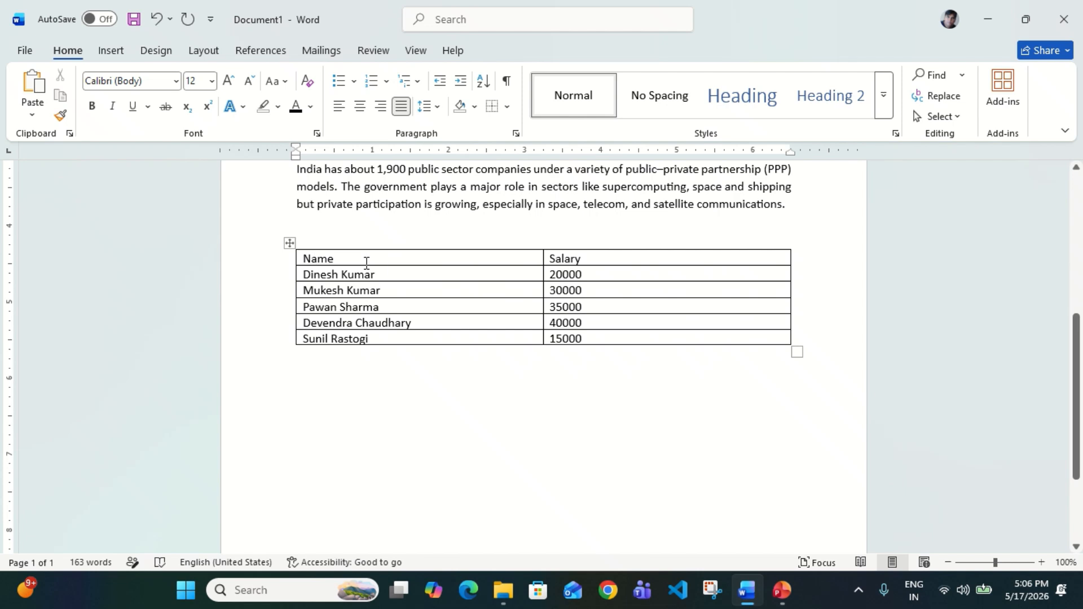
Sort the table by Name ascending, leaving salaries 40000, 20000, 30000, 35000, 15000
click(290, 244)
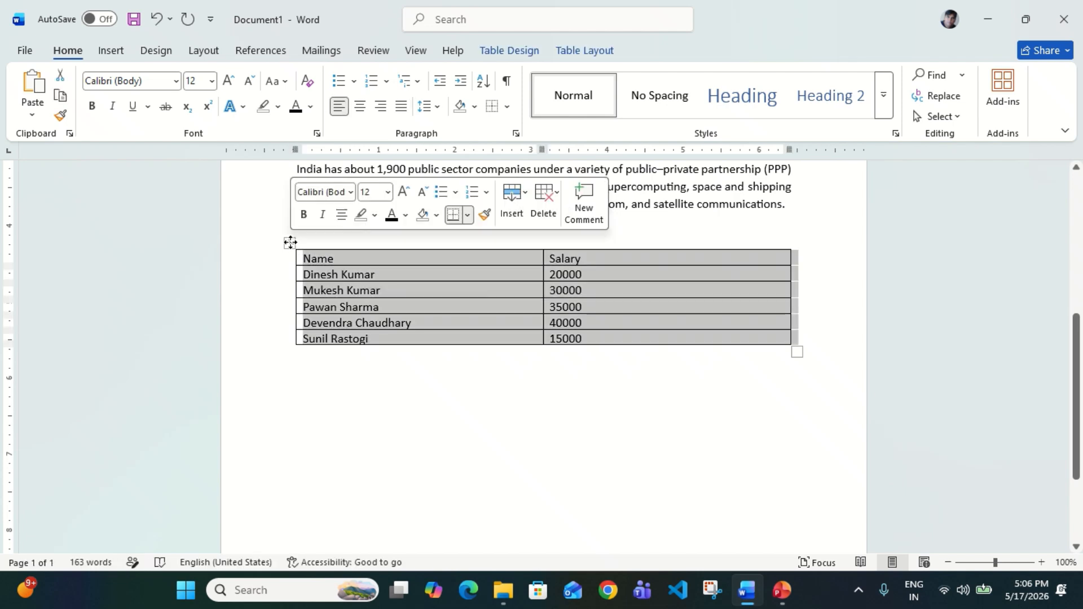
click(489, 85)
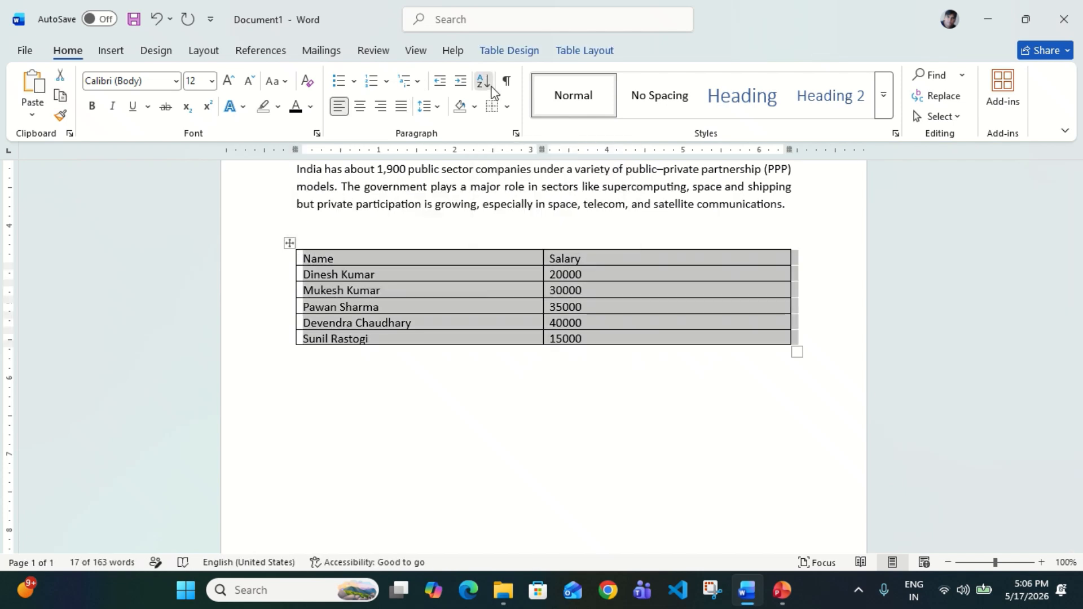
drag(584, 176, 624, 220)
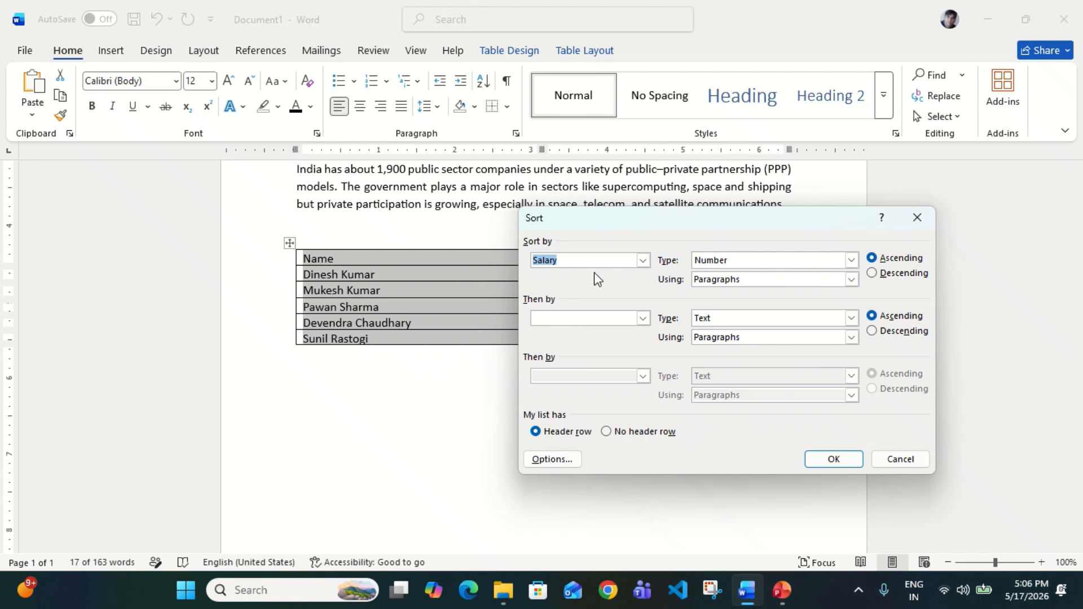
click(646, 263)
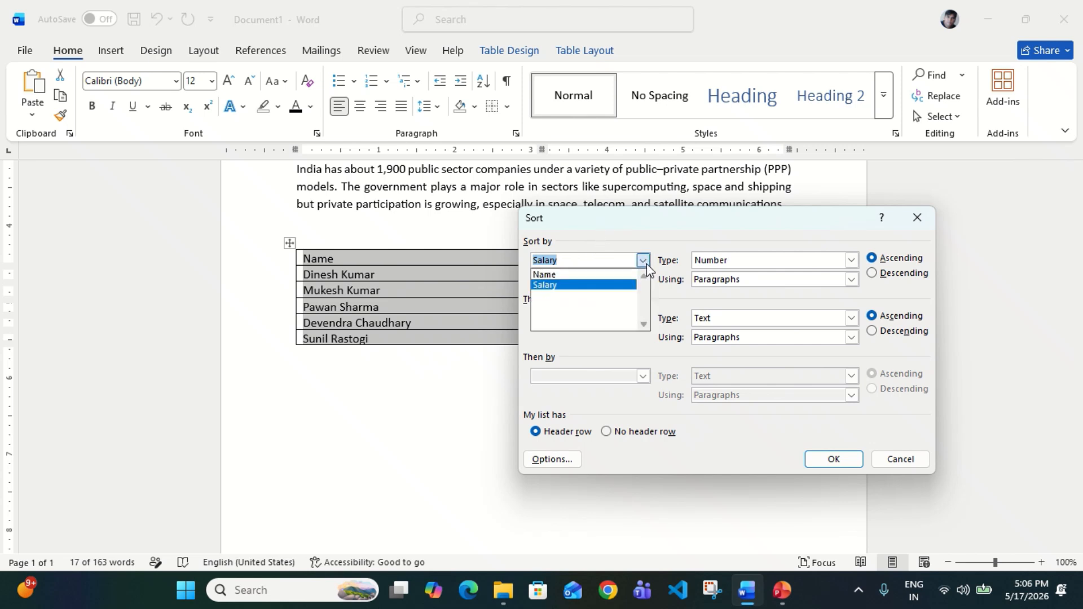
click(569, 275)
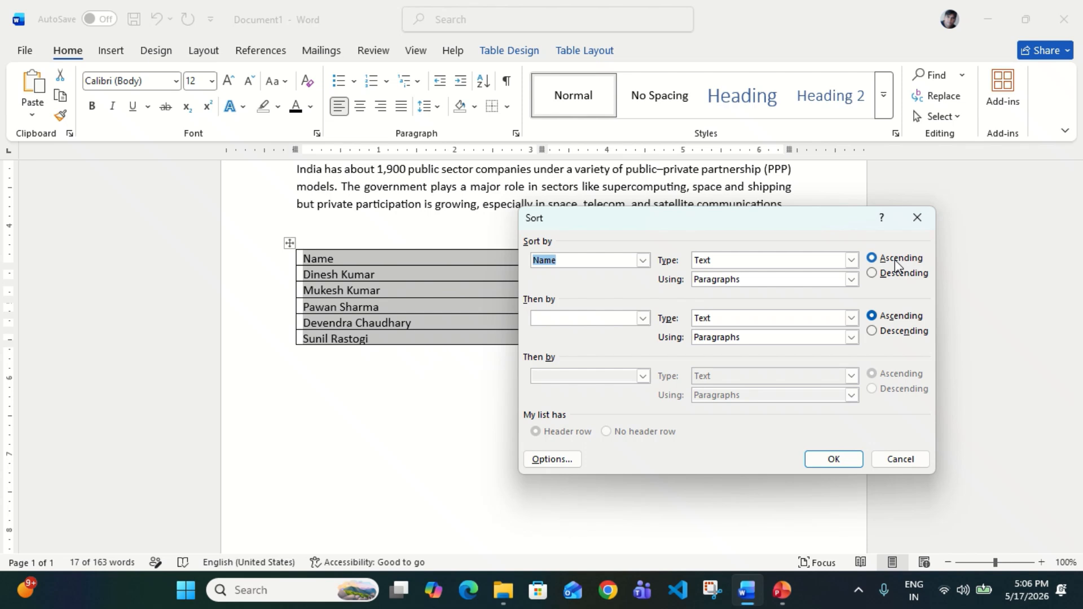
click(834, 459)
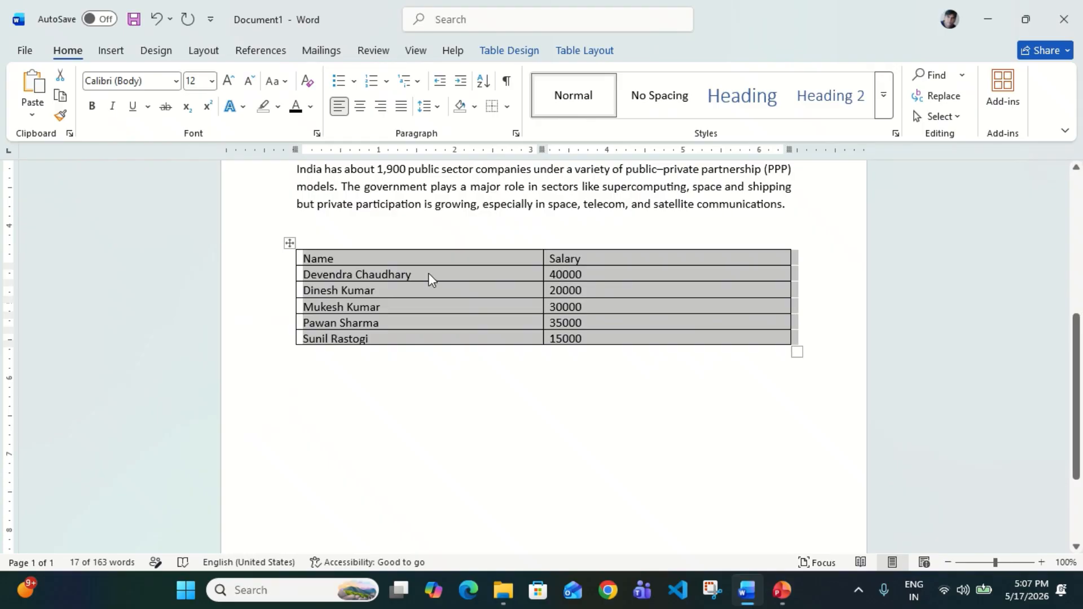
click(428, 273)
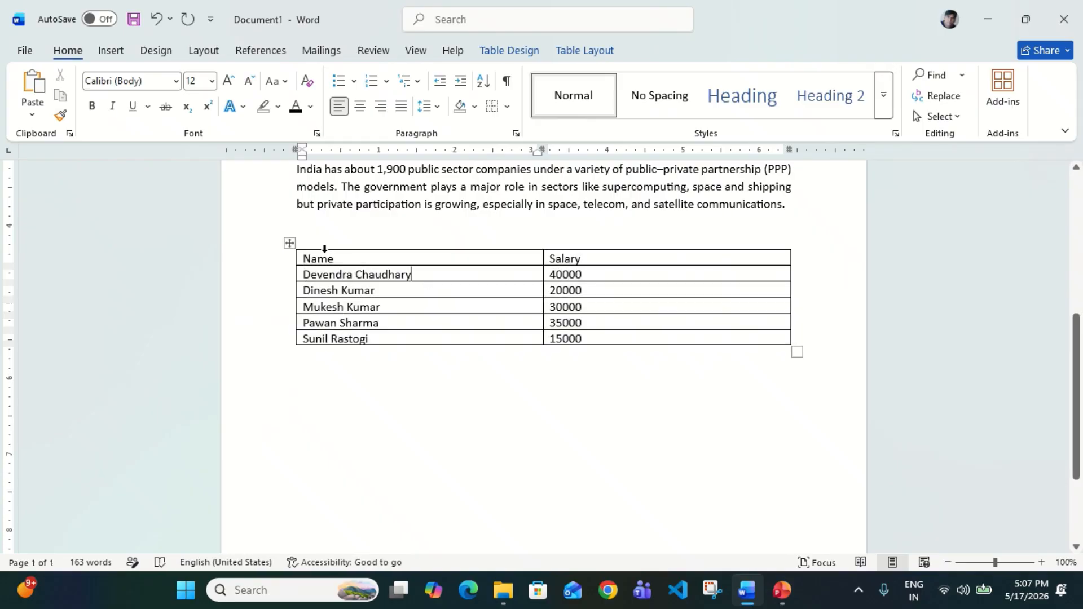
Sort the table by the Salary column in ascending order
click(288, 243)
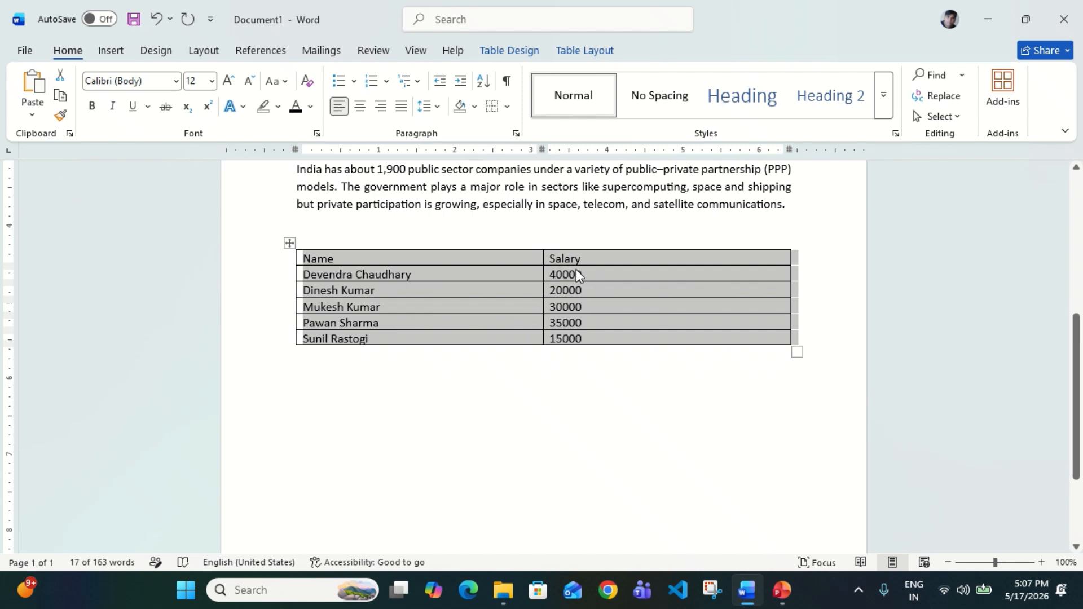
click(488, 87)
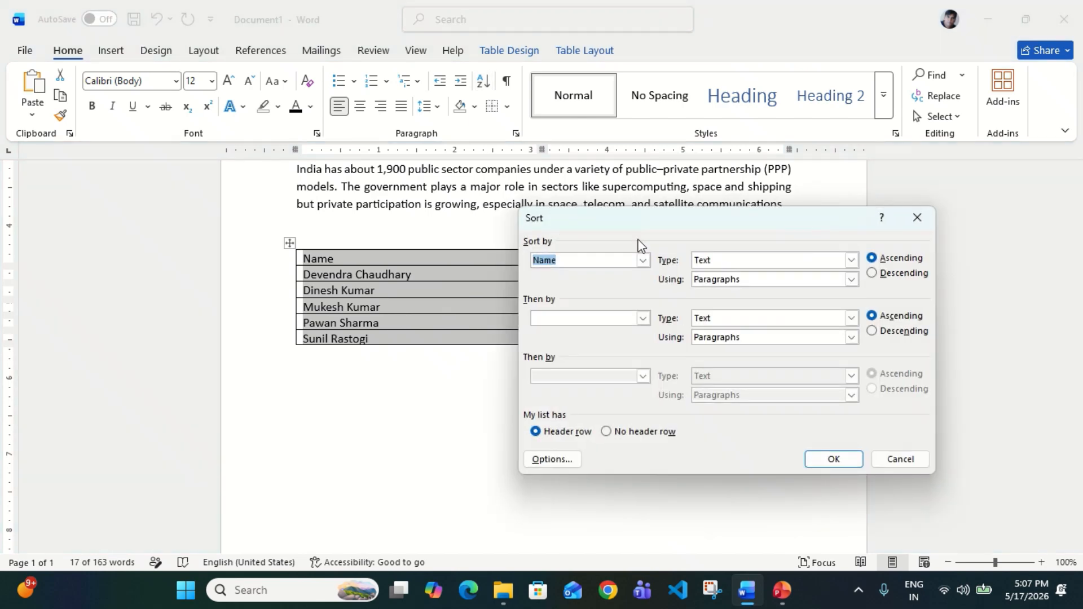
click(643, 260)
click(597, 286)
drag(649, 220, 190, 250)
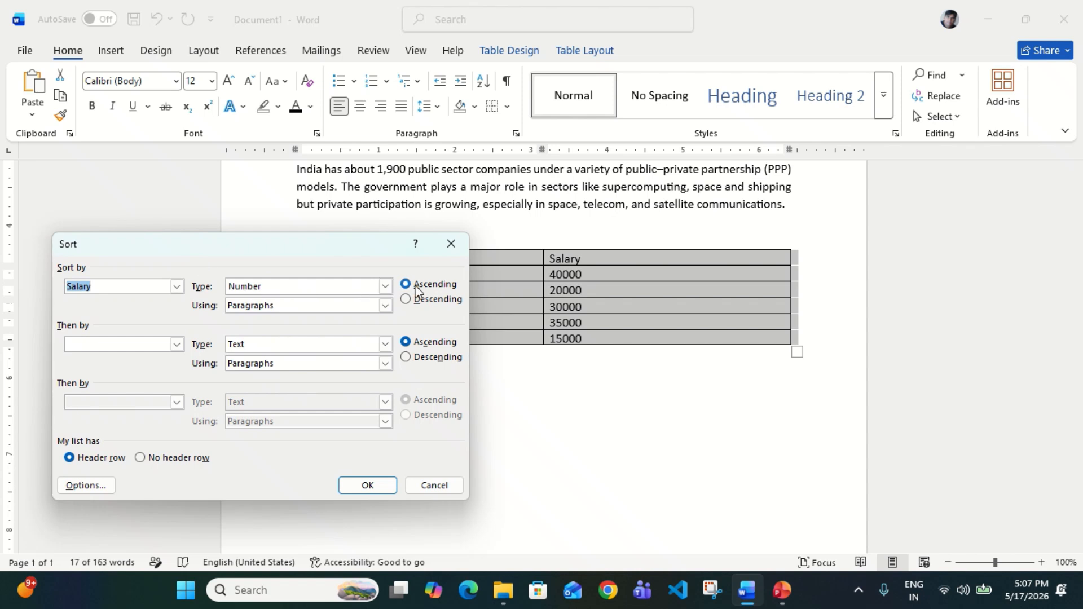
click(367, 485)
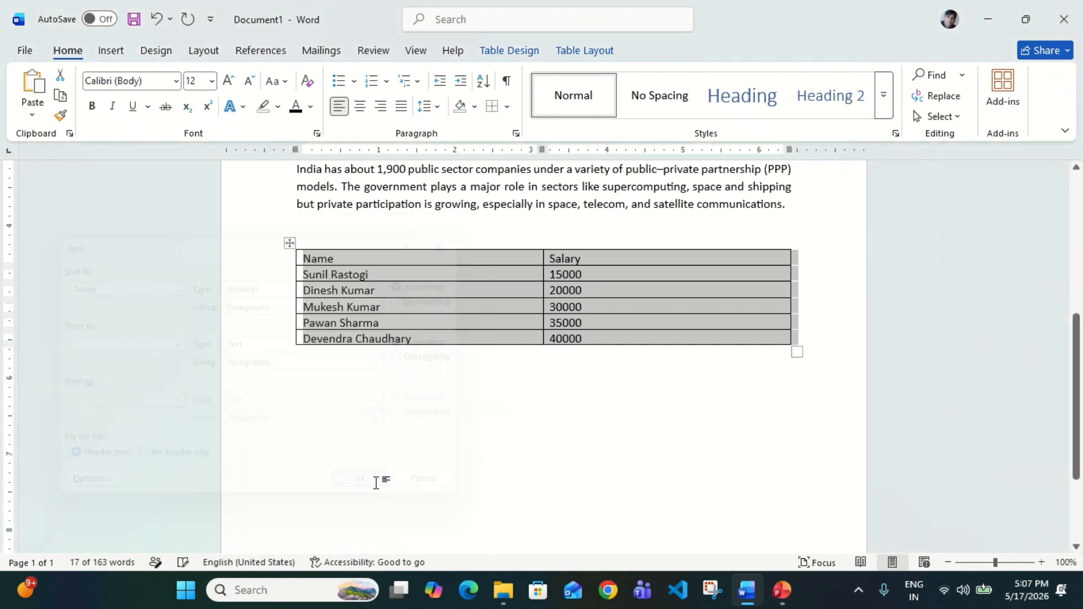
Check that the salaries now run 15000 through 40000, then scroll back up
click(601, 273)
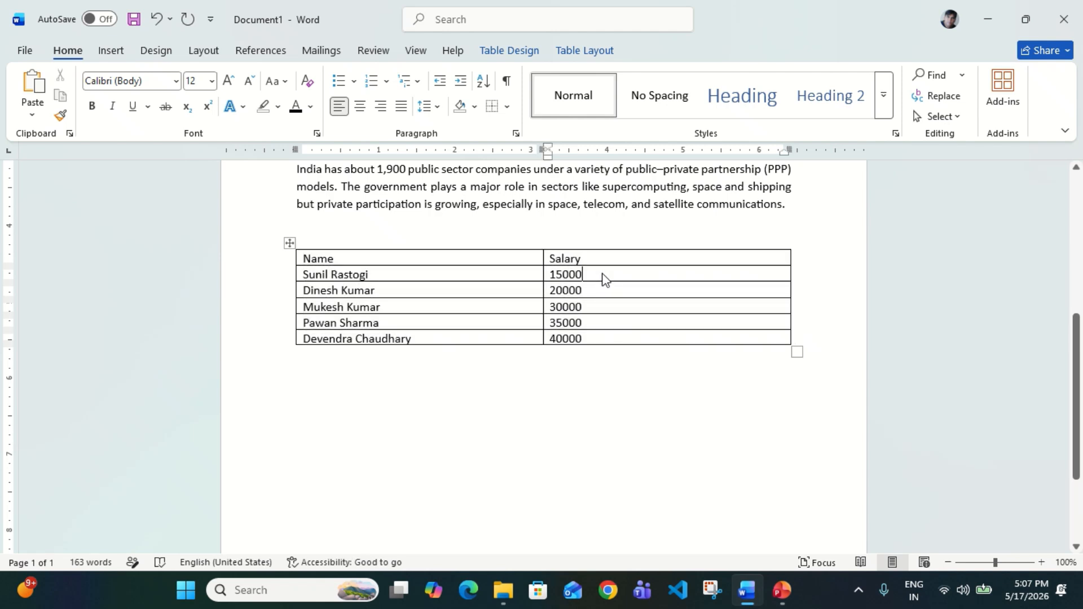
click(593, 293)
click(590, 306)
click(589, 322)
click(589, 339)
scroll(643, 278, up, 5)
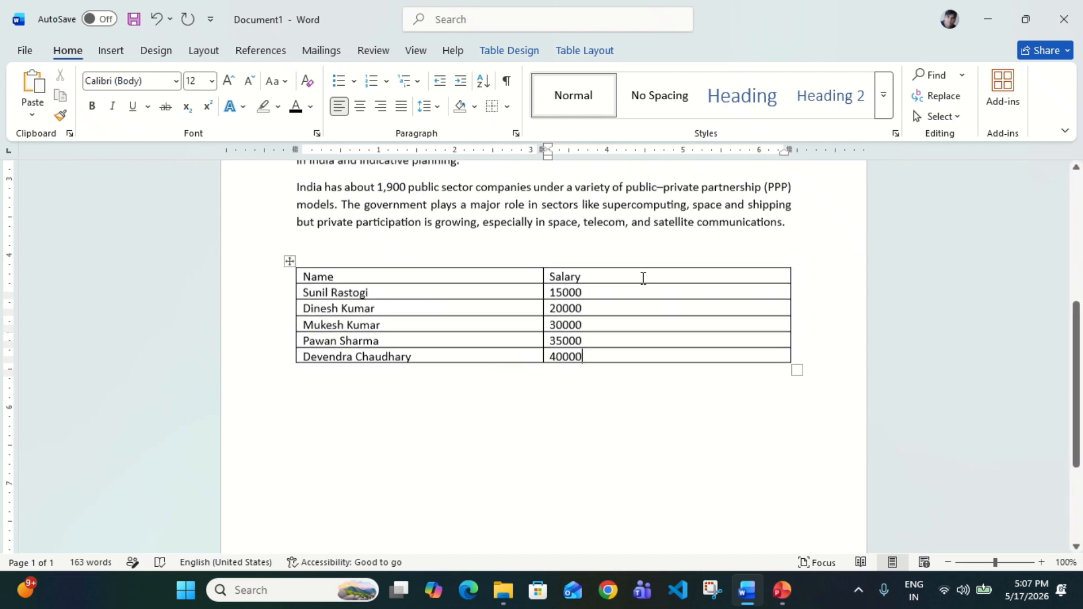